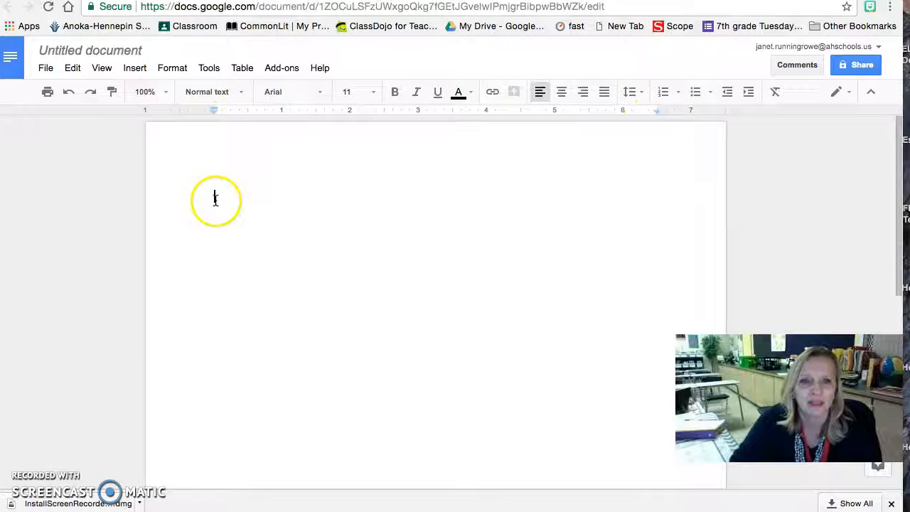
scroll(195, 261, "down", 5)
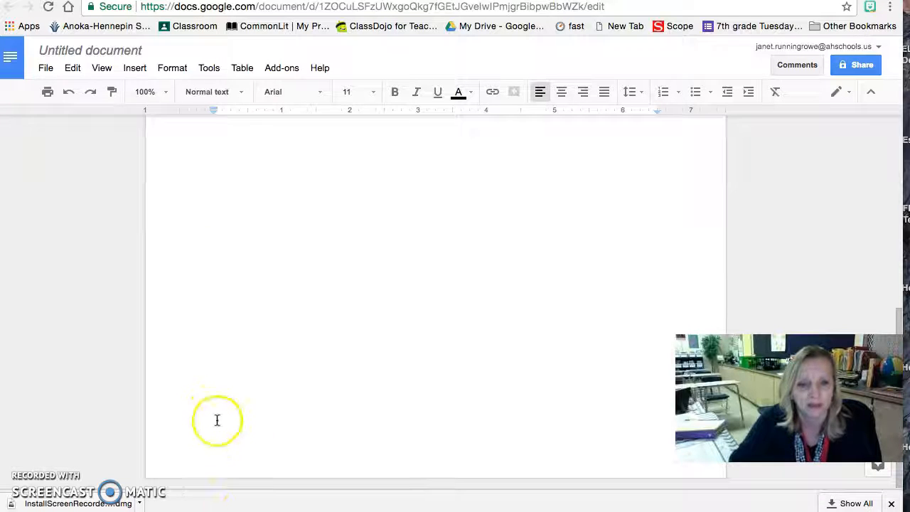
scroll(223, 398, "up", 5)
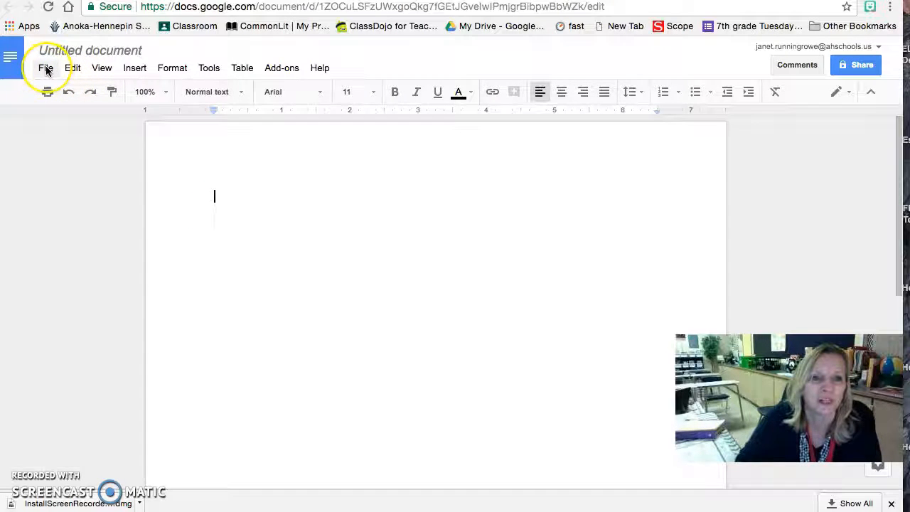
left_click(166, 69)
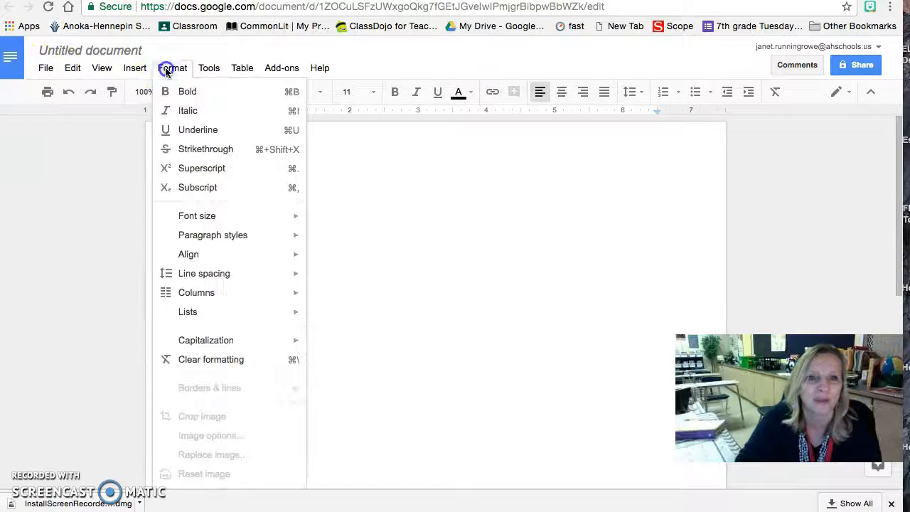
left_click(44, 68)
left_click(44, 68)
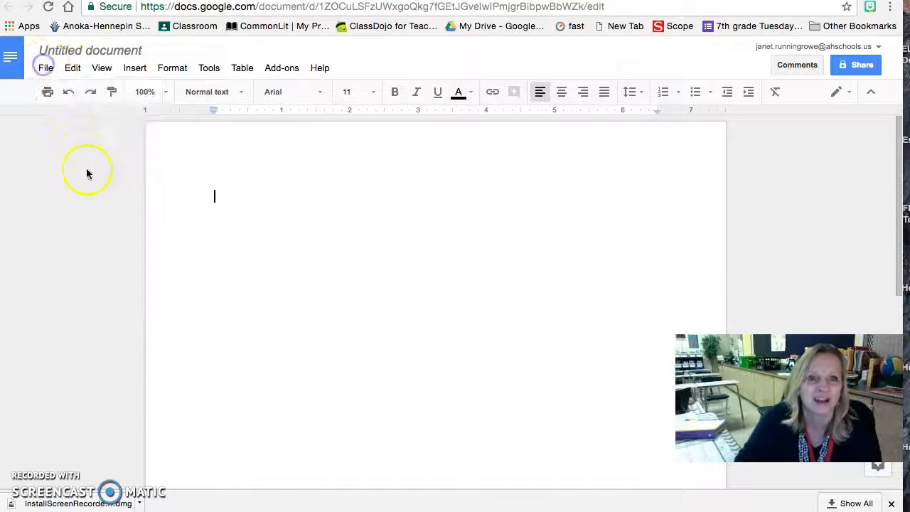
Open the page setup and set the top, bottom, left and right margins to .5 inch.
left_click(46, 68)
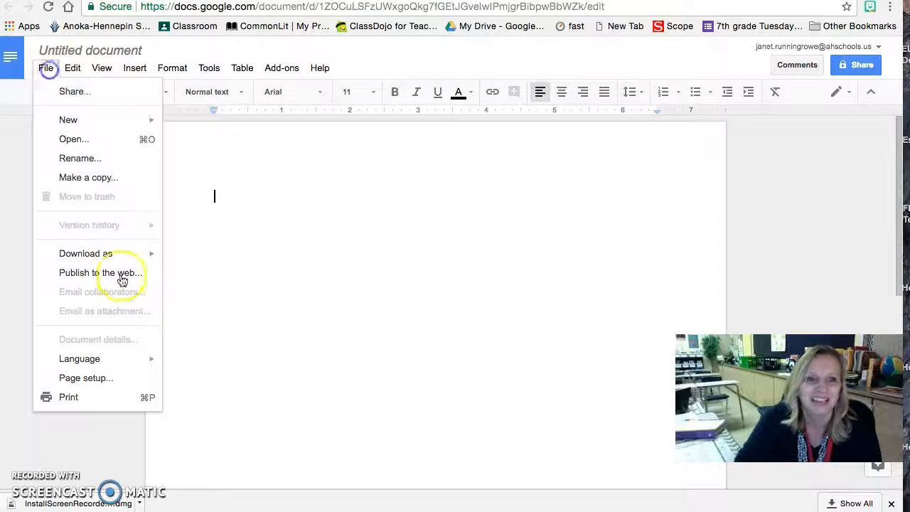
left_click(103, 382)
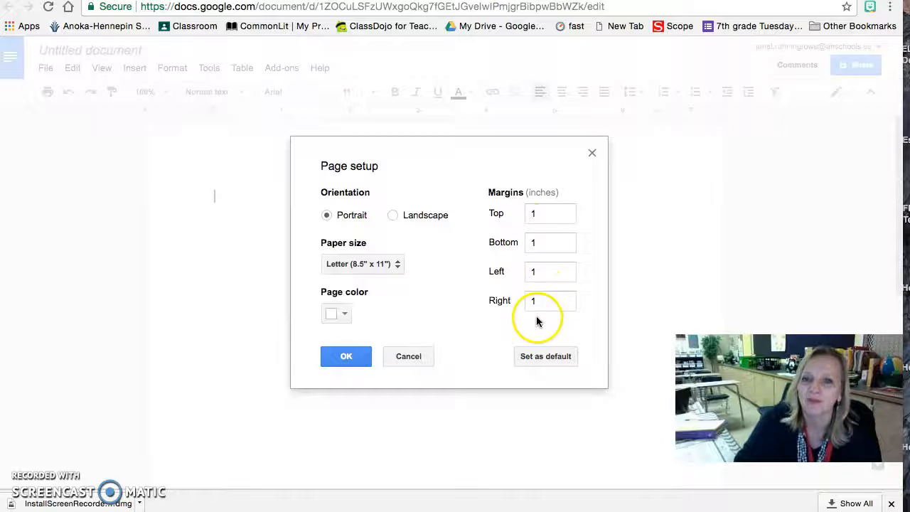
left_click(525, 213)
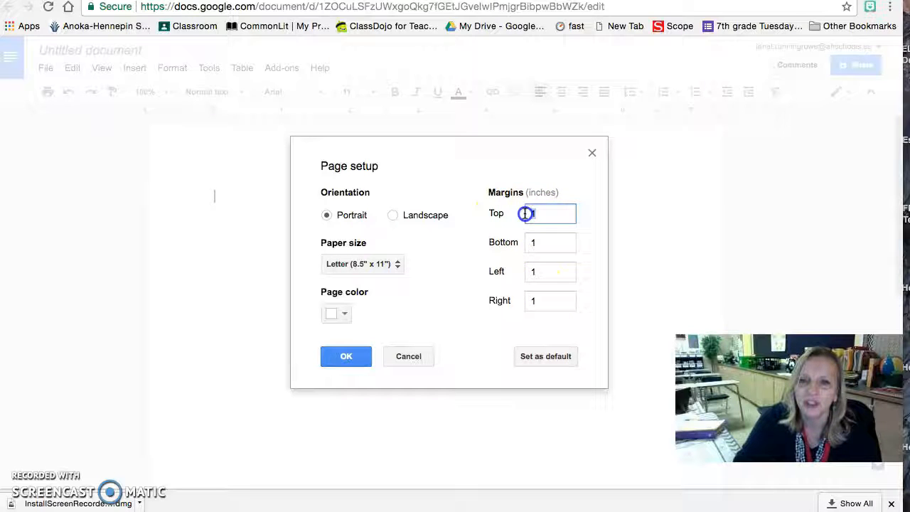
left_click(526, 244)
left_click(530, 212)
key("BackSpace")
type(".5")
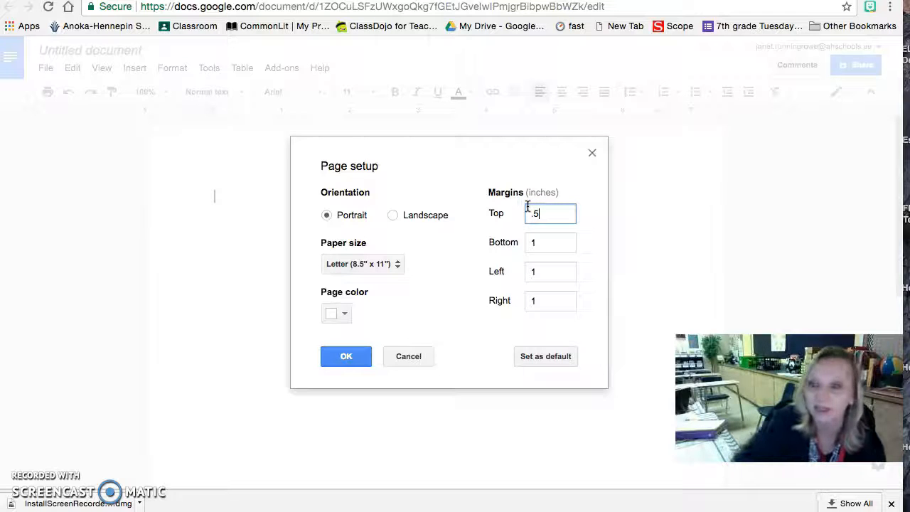
left_click_drag(540, 246, 522, 272)
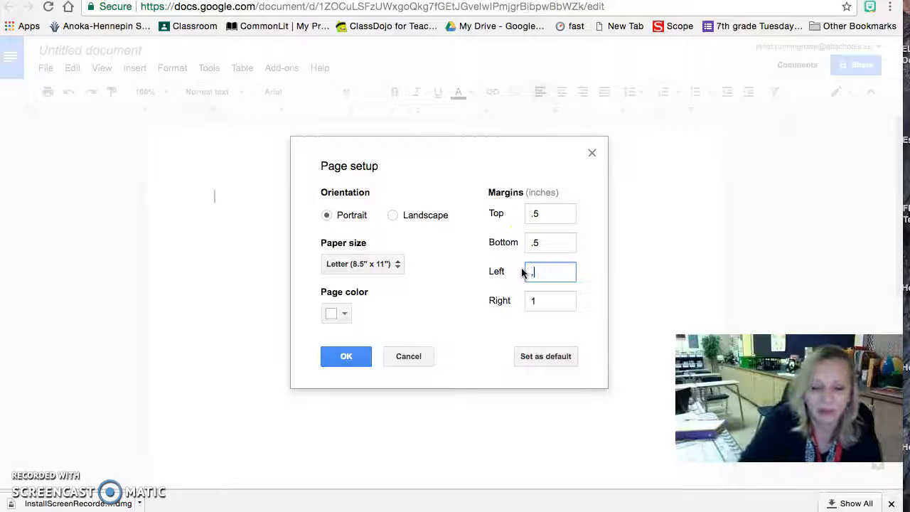
left_click_drag(539, 298, 520, 303)
type(".5")
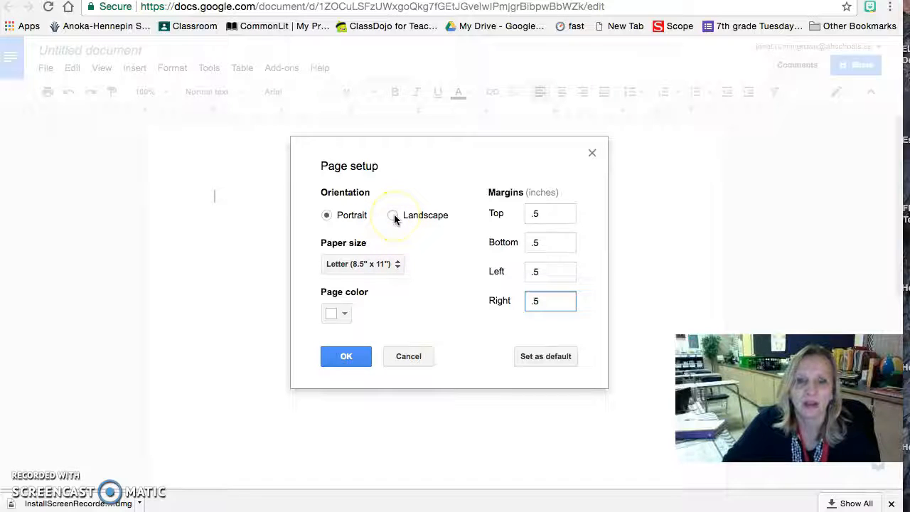
Switch the page orientation to landscape and apply the page setup.
left_click(348, 215)
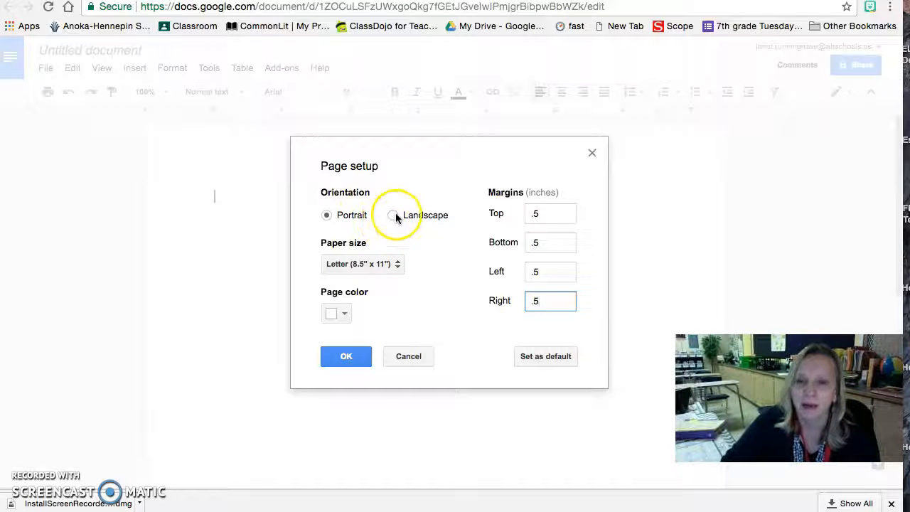
left_click(392, 215)
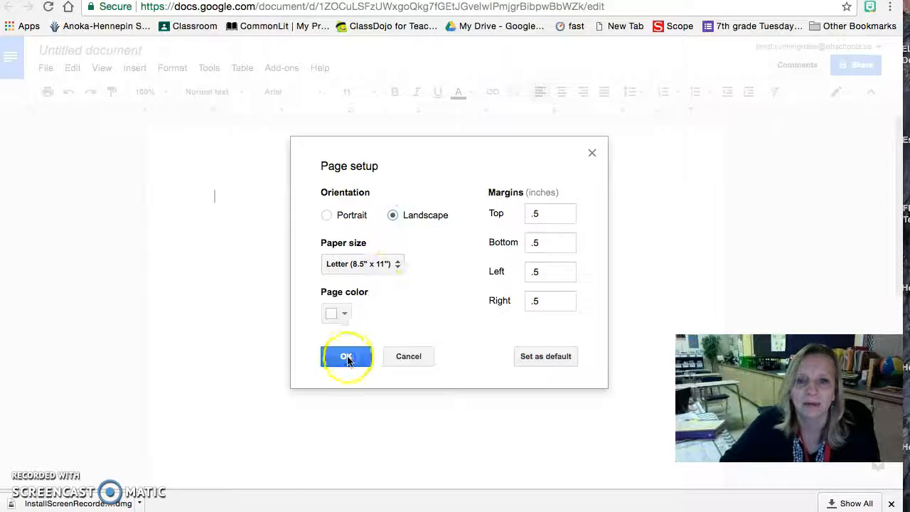
left_click(346, 355)
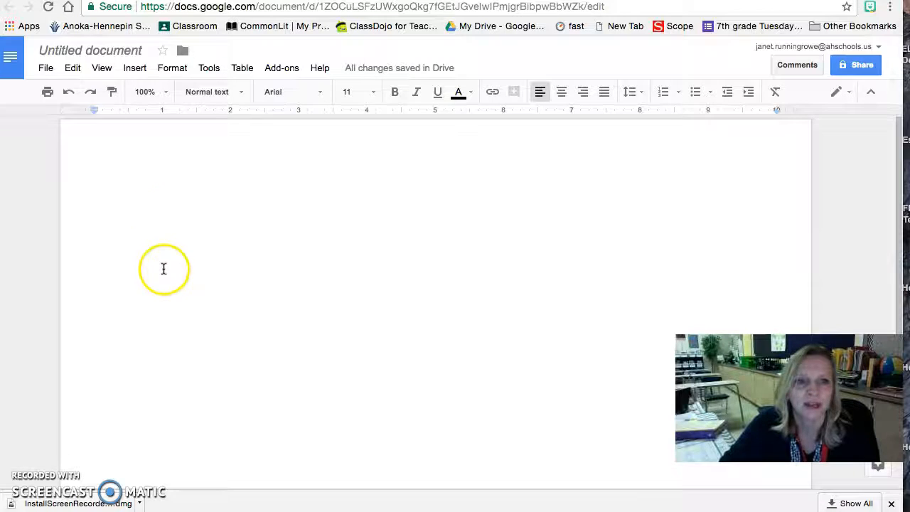
Return the page orientation to portrait and set the top, bottom and left margins to 1 inch.
left_click(42, 69)
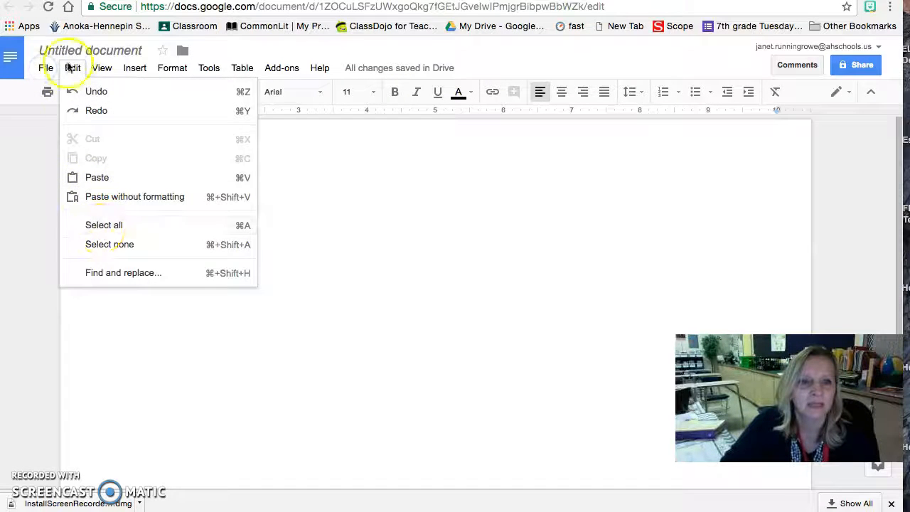
left_click(86, 397)
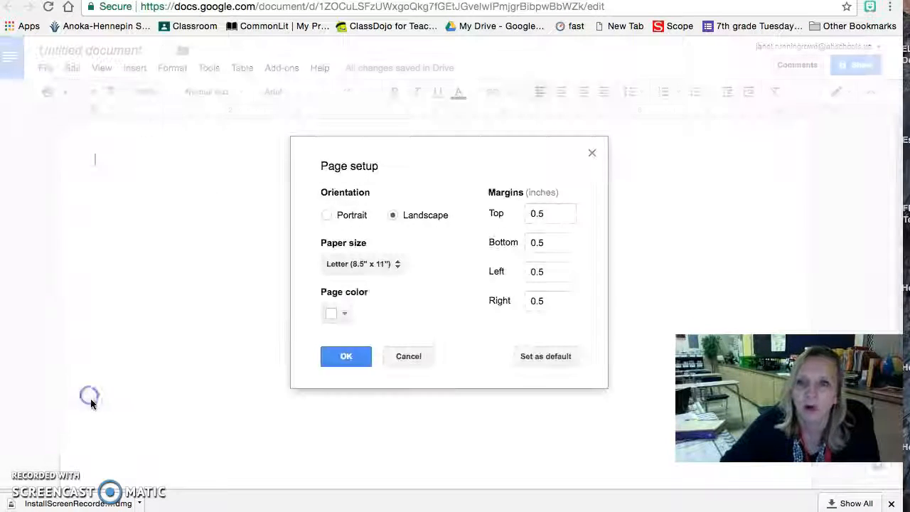
left_click(328, 214)
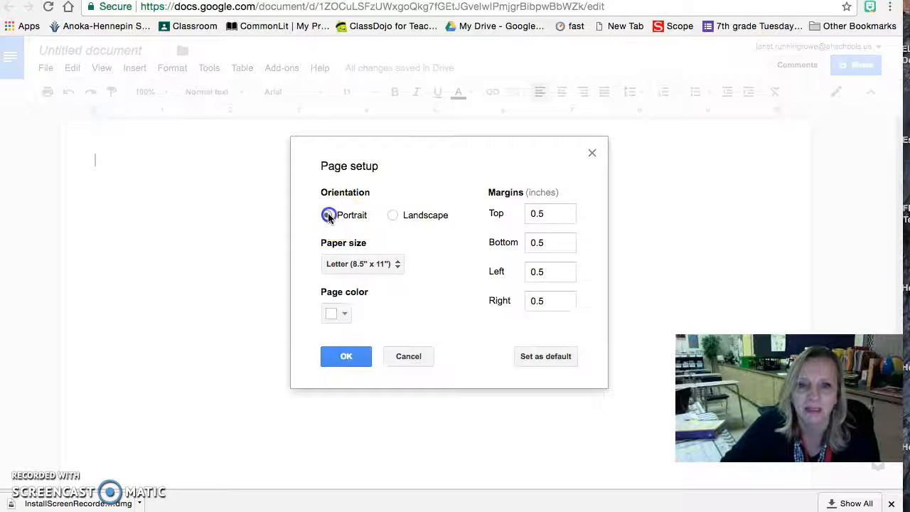
left_click_drag(547, 213, 518, 244)
type("11")
left_click_drag(552, 273, 510, 271)
type("1")
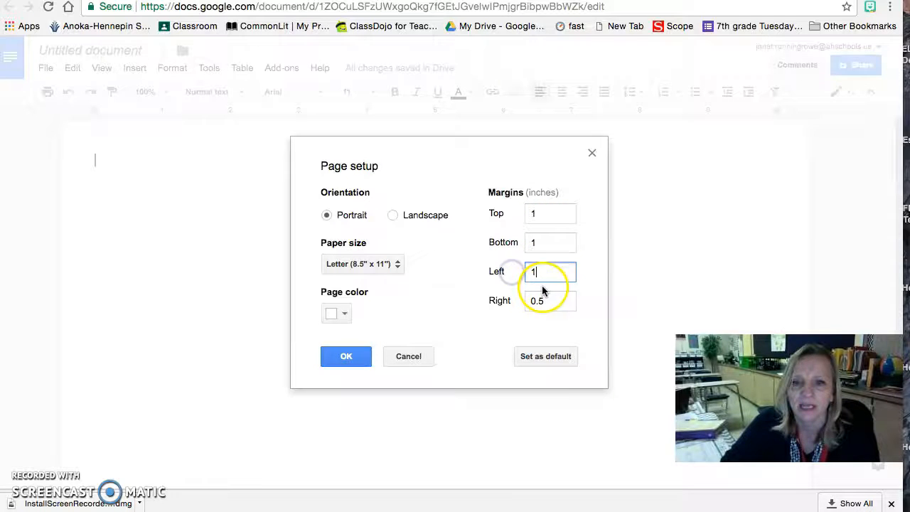
left_click_drag(550, 303, 511, 302)
left_click(343, 357)
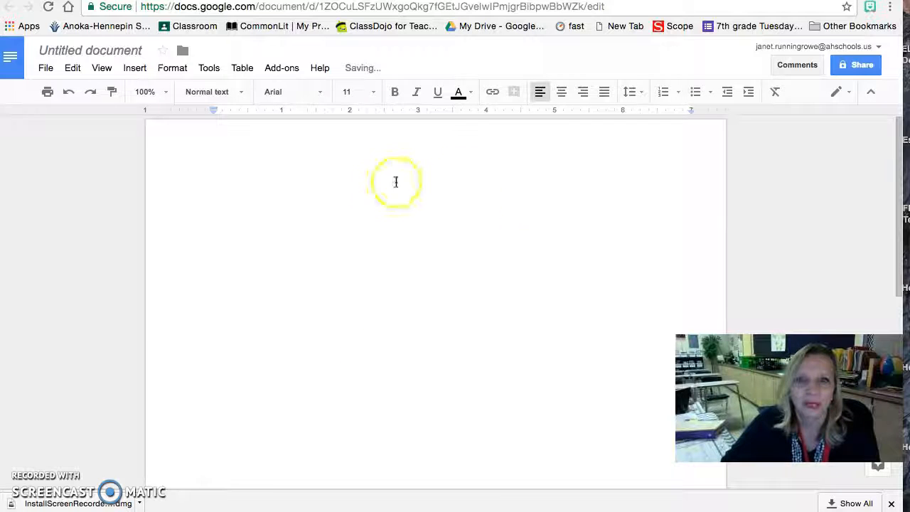
Check the margins and orientation in the page setup and close it without making changes.
left_click(45, 69)
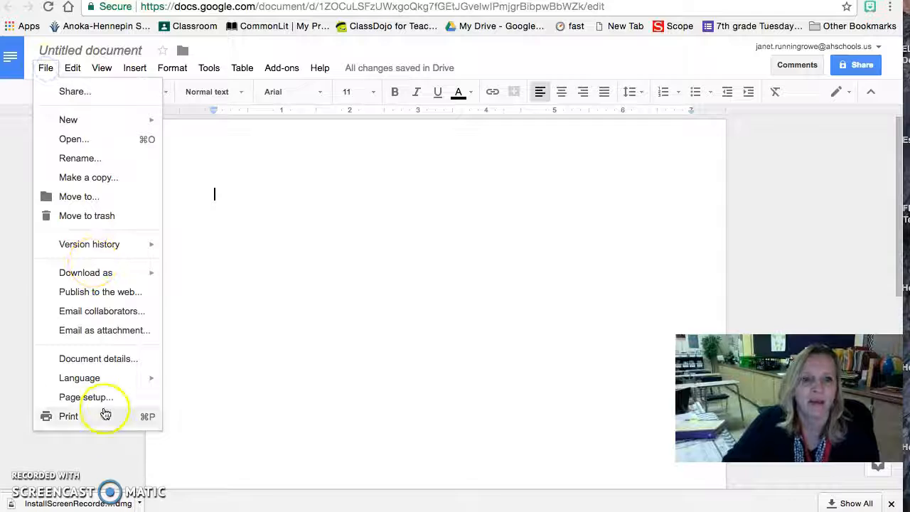
left_click(105, 401)
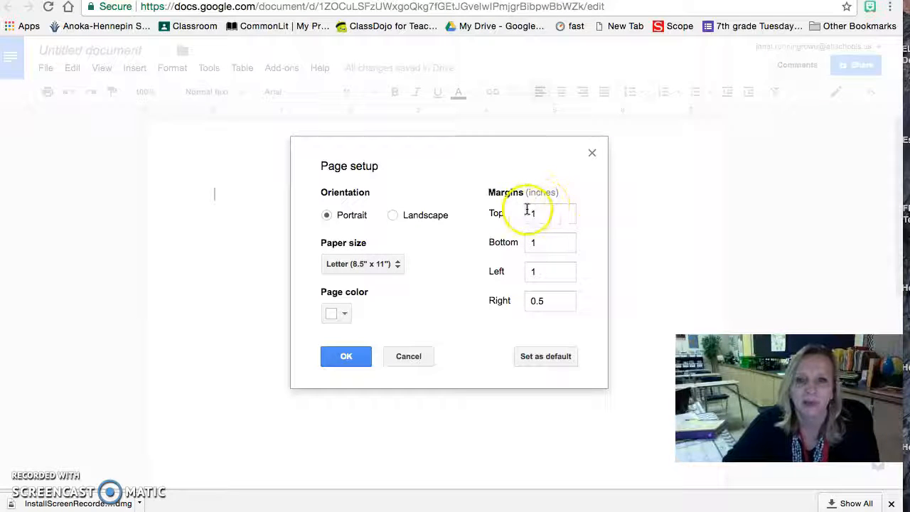
left_click(591, 153)
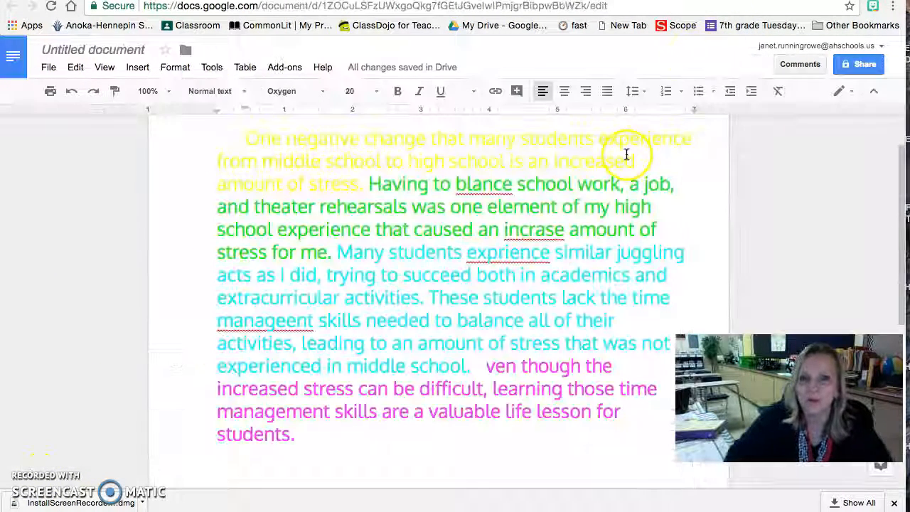
Remove the first-line indent from the paragraph beginning "One negative change".
left_click(248, 138)
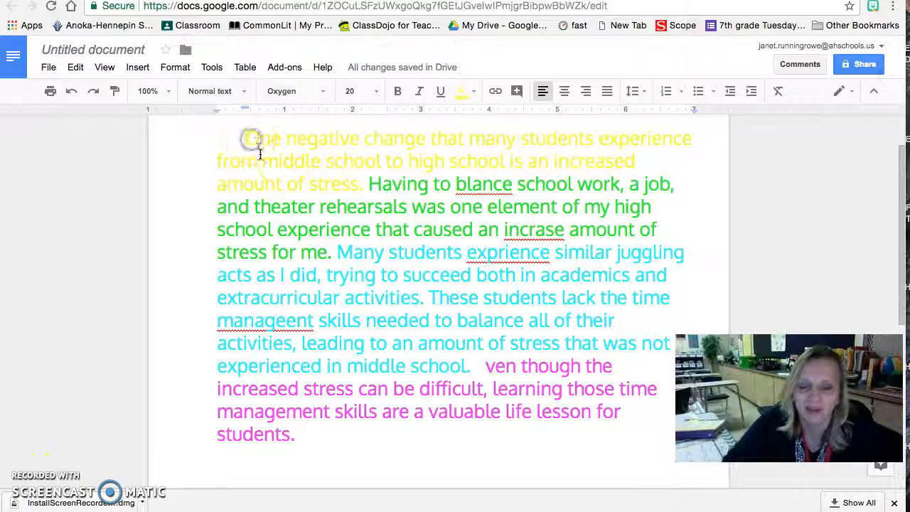
key("BackSpace")
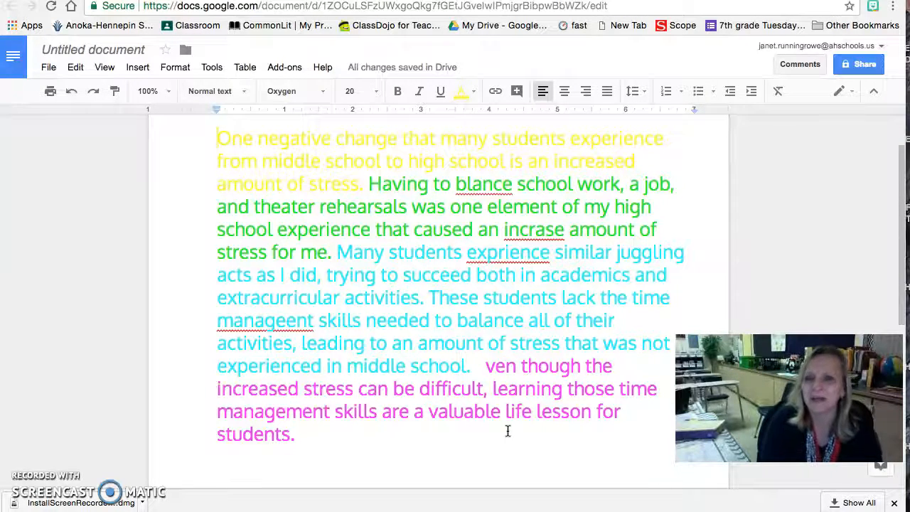
left_click(509, 384)
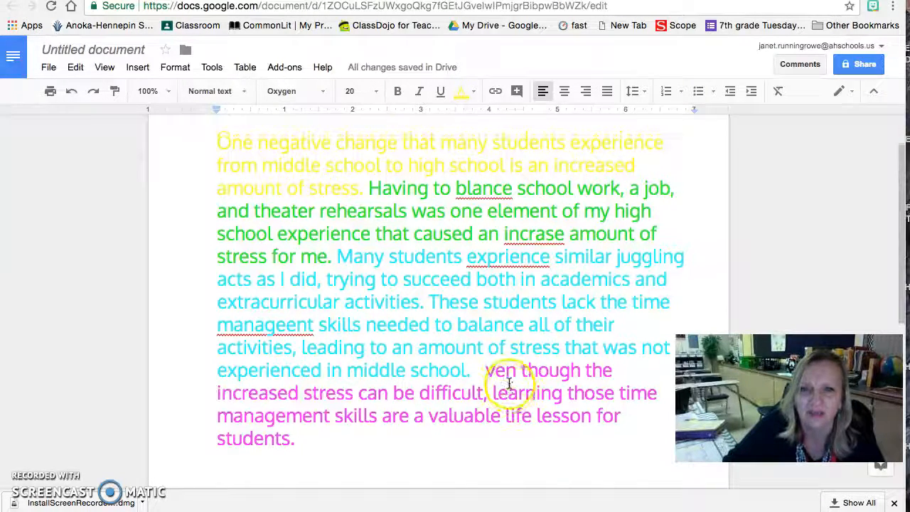
scroll(508, 384, "up", 1)
scroll(509, 384, "down", 2)
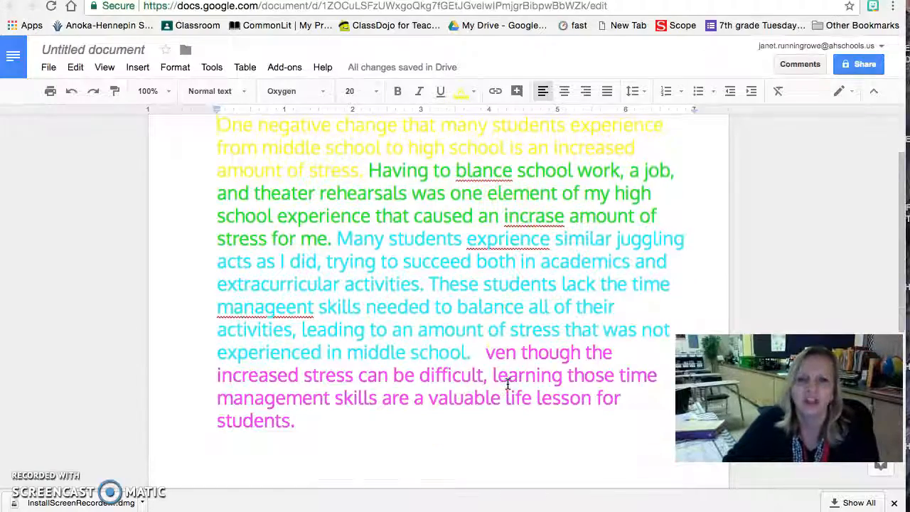
scroll(457, 411, "up", 1)
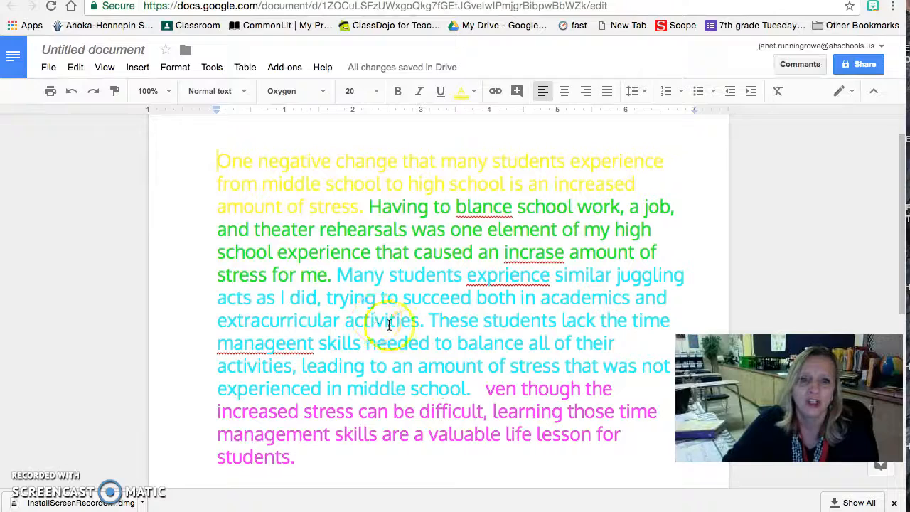
Indent the first line of the paragraph beginning "One negative change" by one tab.
left_click(220, 162)
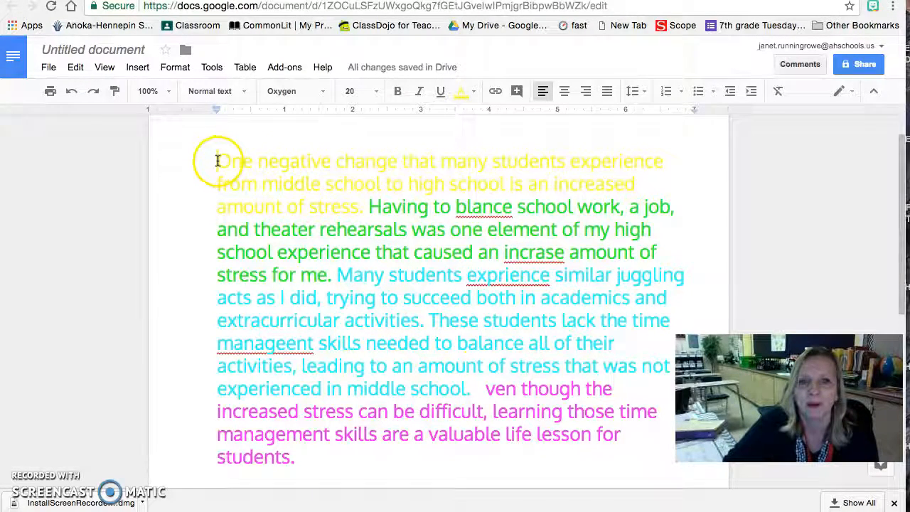
left_click(218, 161)
left_click(215, 165)
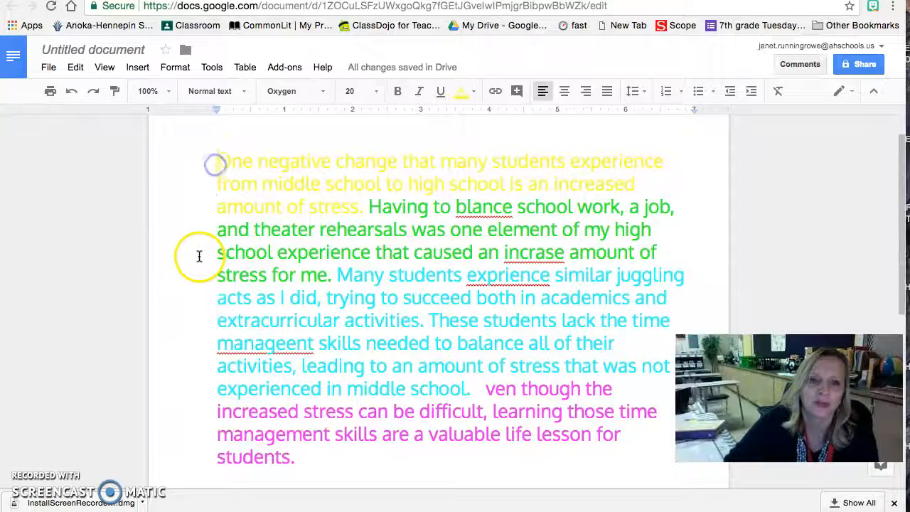
key("Tab")
left_click(216, 183)
left_click(247, 162)
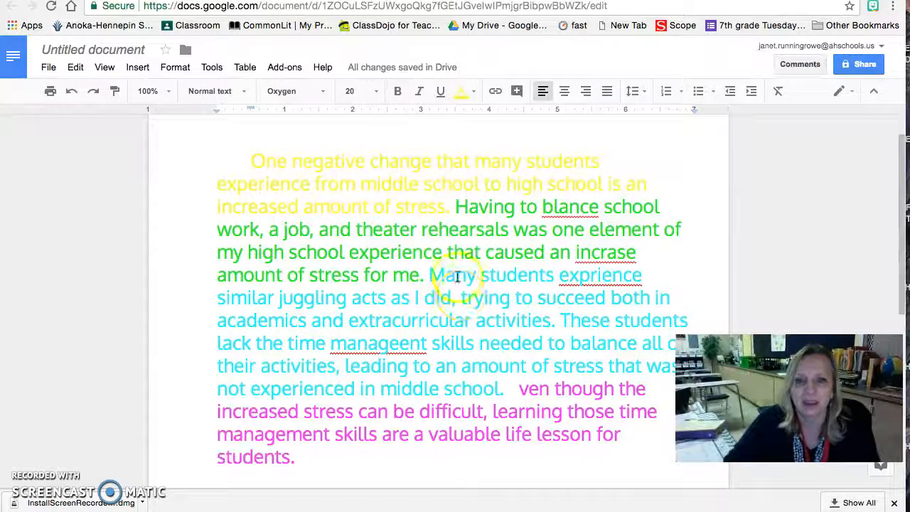
Start a new paragraph at the sentence beginning "Many students", after "stress for me.".
left_click(425, 276)
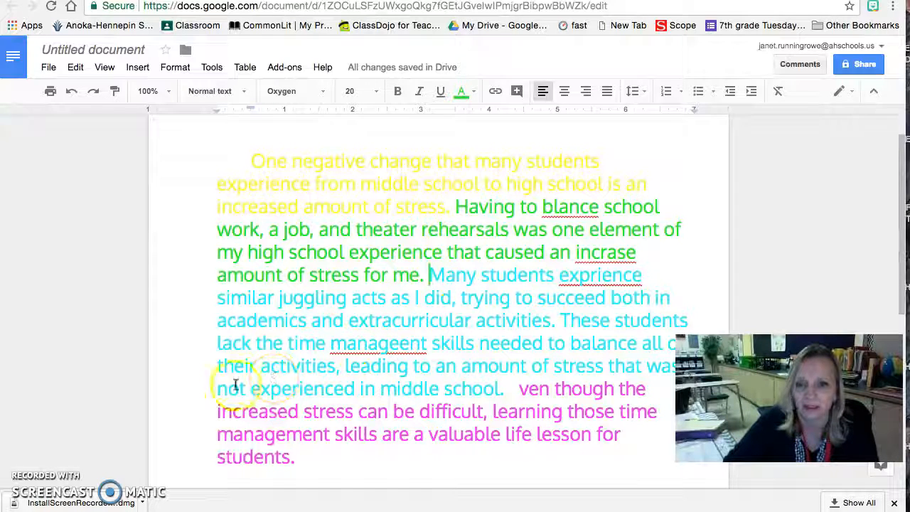
left_click(427, 281)
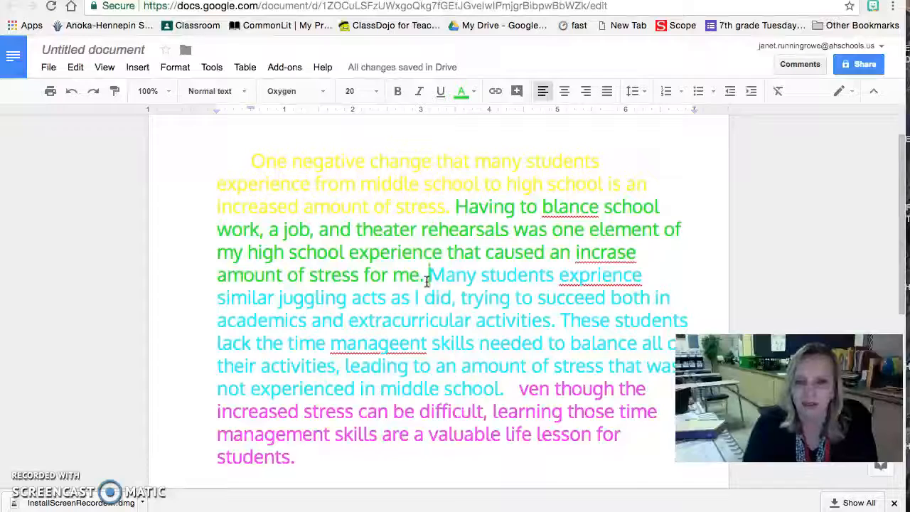
key("Return")
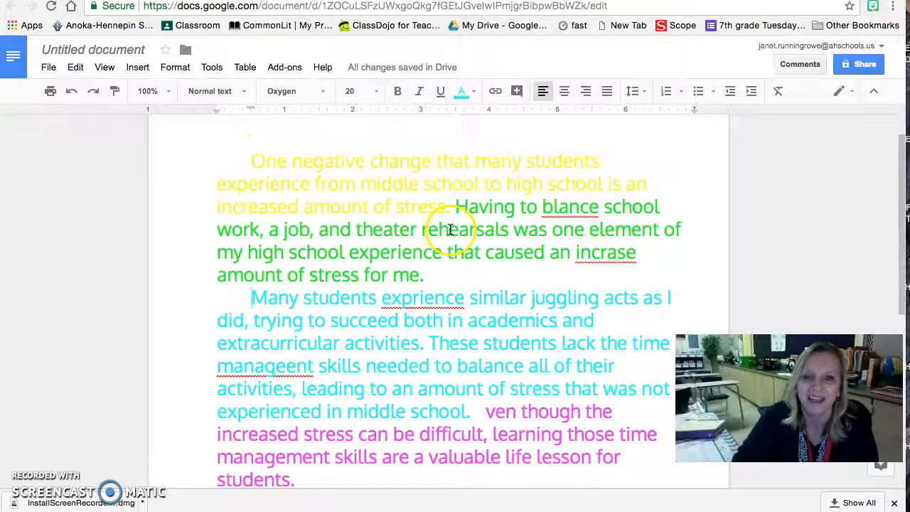
Try extra tab indents on the paragraph beginning "Many students" and remove its first-line indent.
left_click(246, 299)
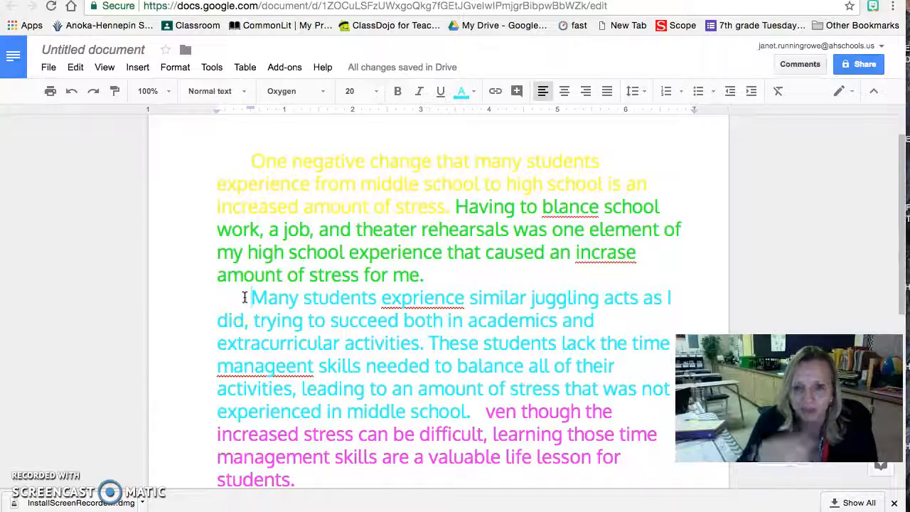
key("Tab")
key("Tab")
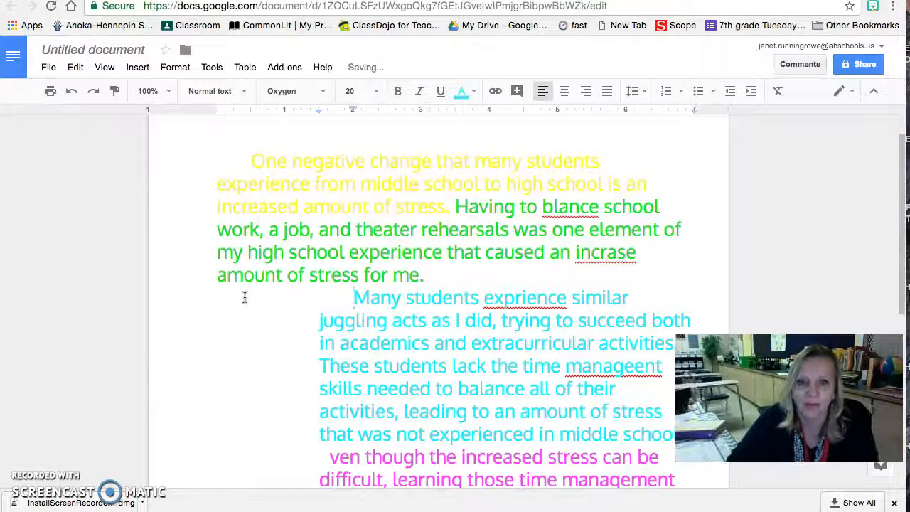
key("BackSpace")
key("BackSpace")
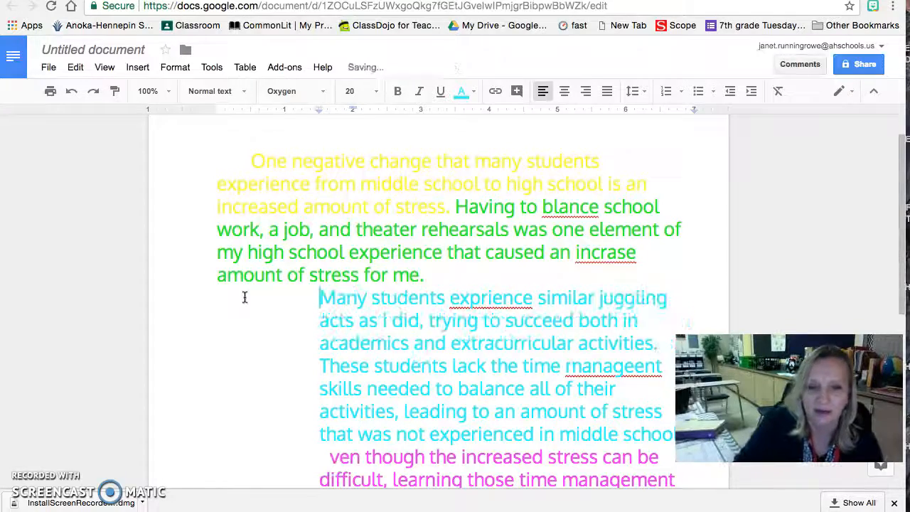
key("Tab")
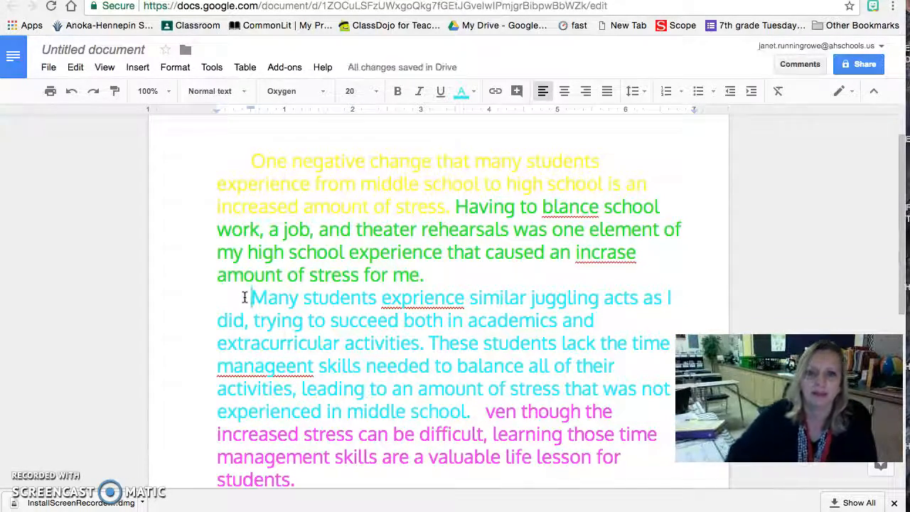
key("BackSpace")
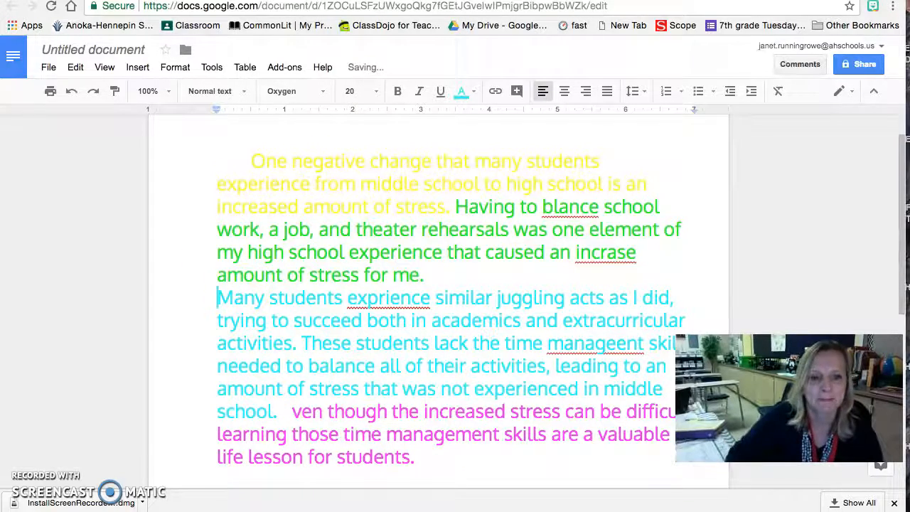
Check the Basic Formatting Tips slide in the Formatting presentation and return to the essay document.
key("ctrl+Tab")
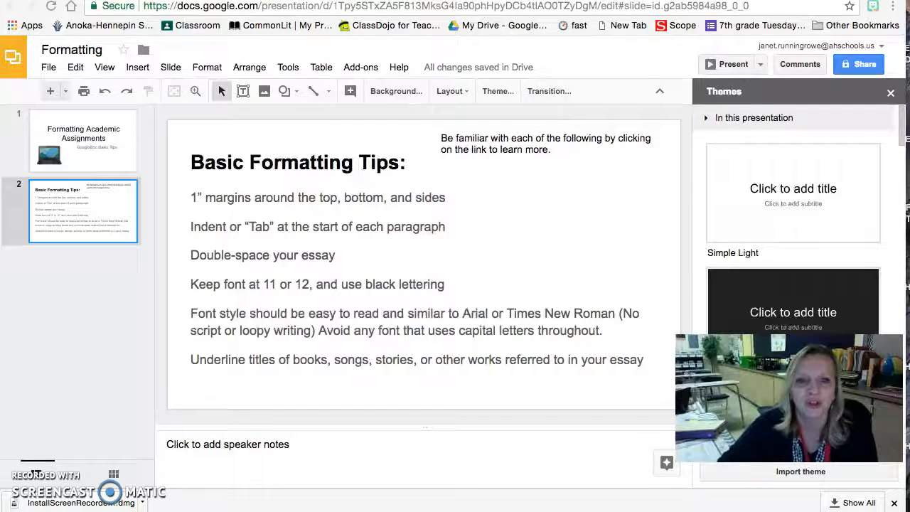
left_click(724, 1)
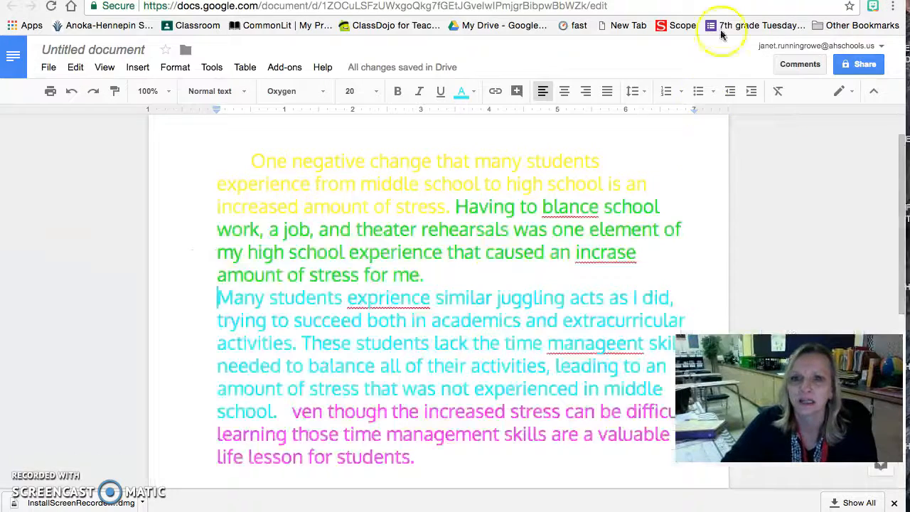
key("Right")
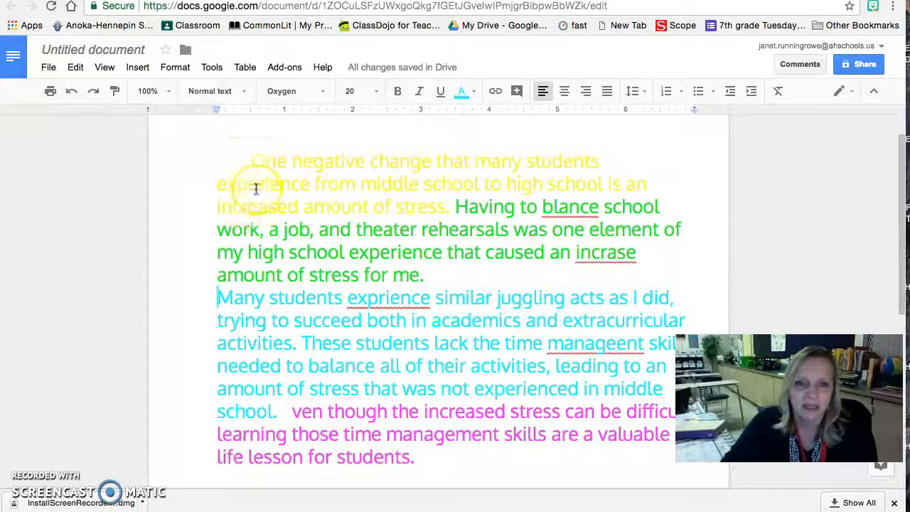
Select both essay paragraphs and set their line spacing to Double.
left_click_drag(421, 458, 244, 163)
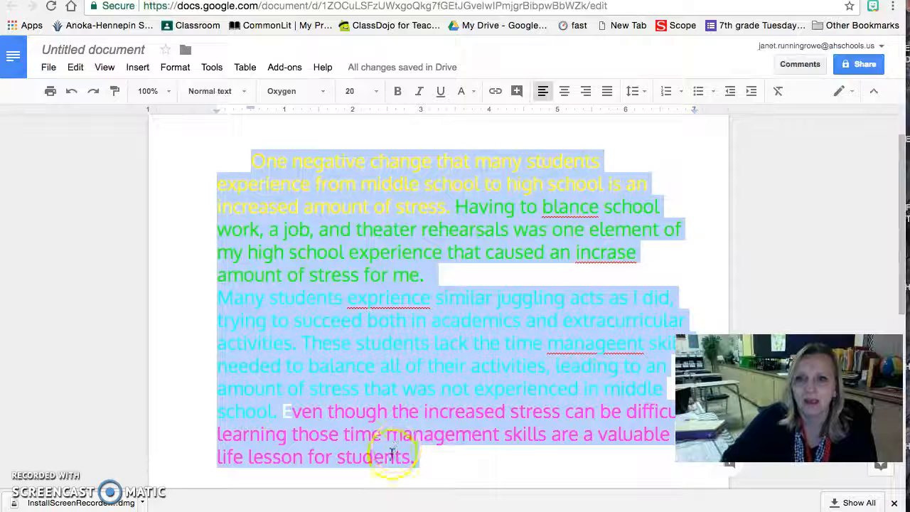
left_click(635, 94)
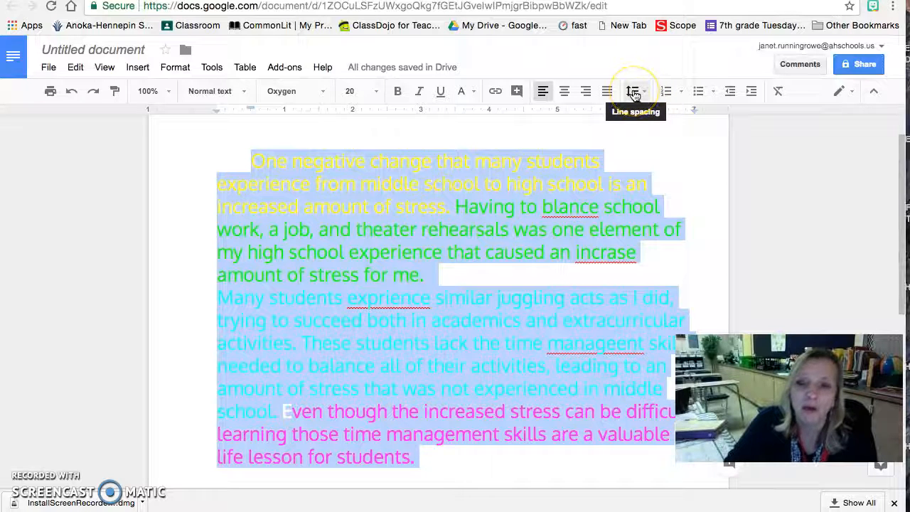
left_click(638, 94)
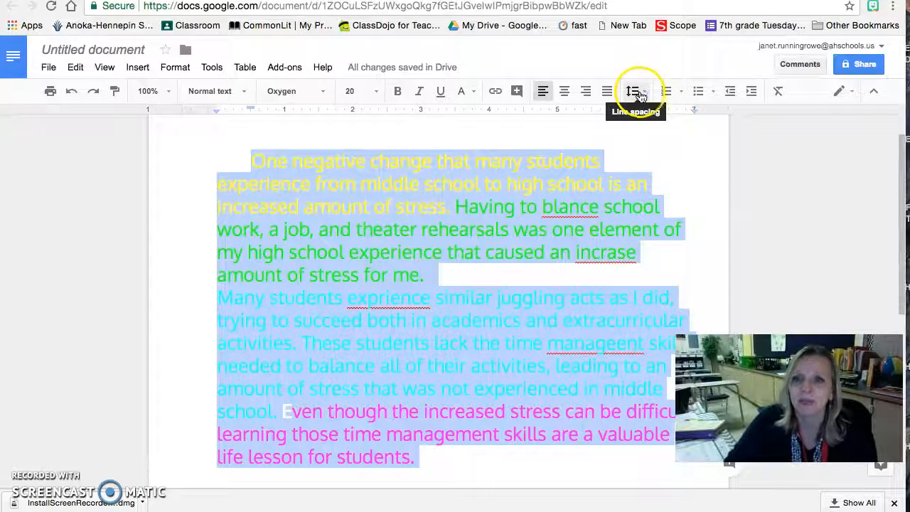
left_click(641, 96)
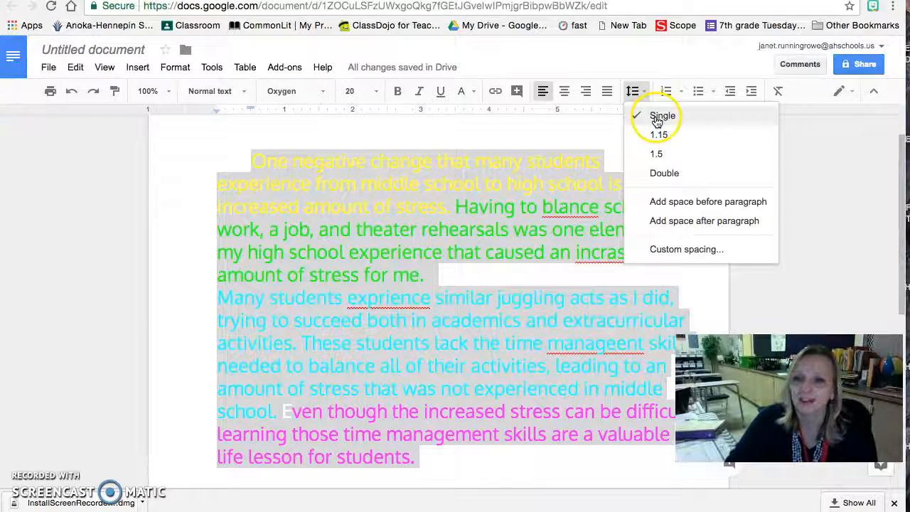
left_click(668, 174)
scroll(565, 262, "down", 2)
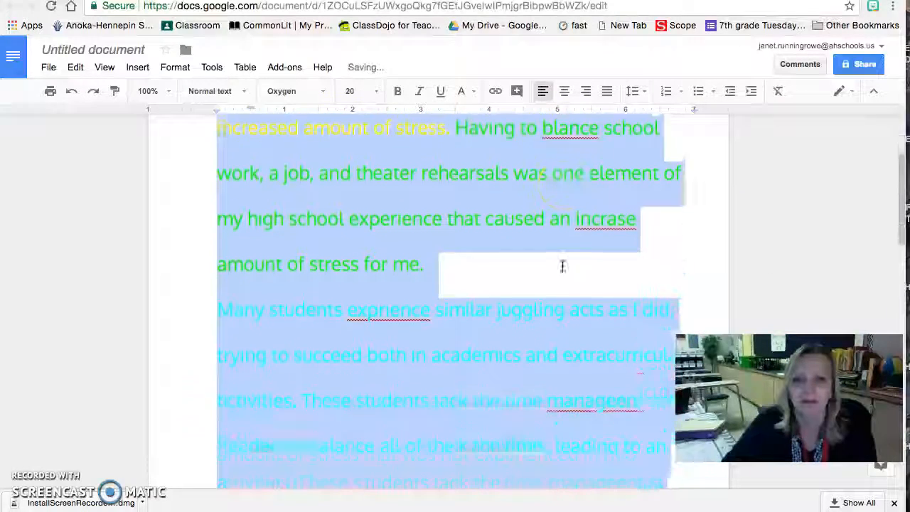
scroll(562, 266, "down", 5)
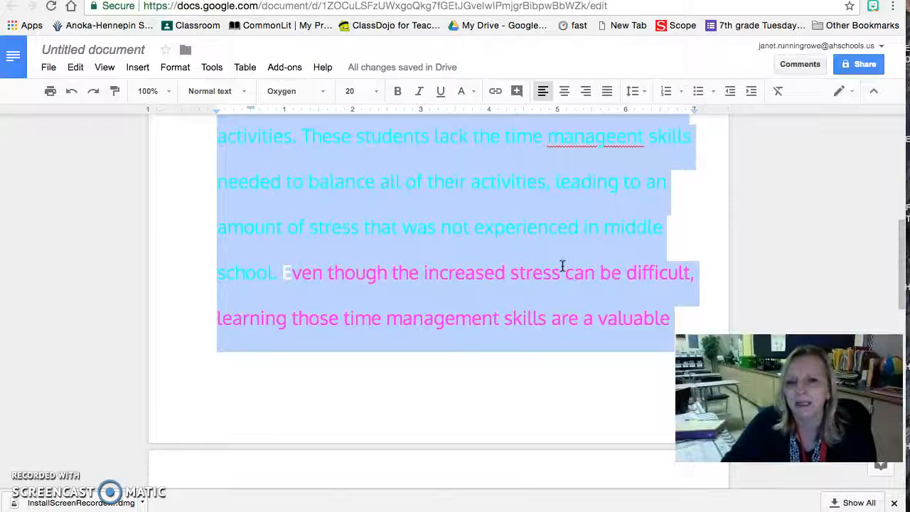
Set the font size of both selected paragraphs to 12.
left_click(378, 96)
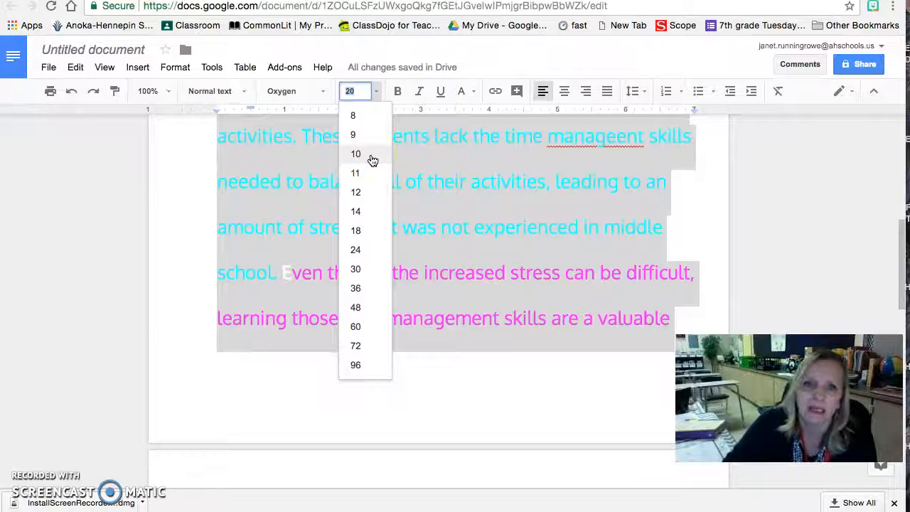
left_click(371, 178)
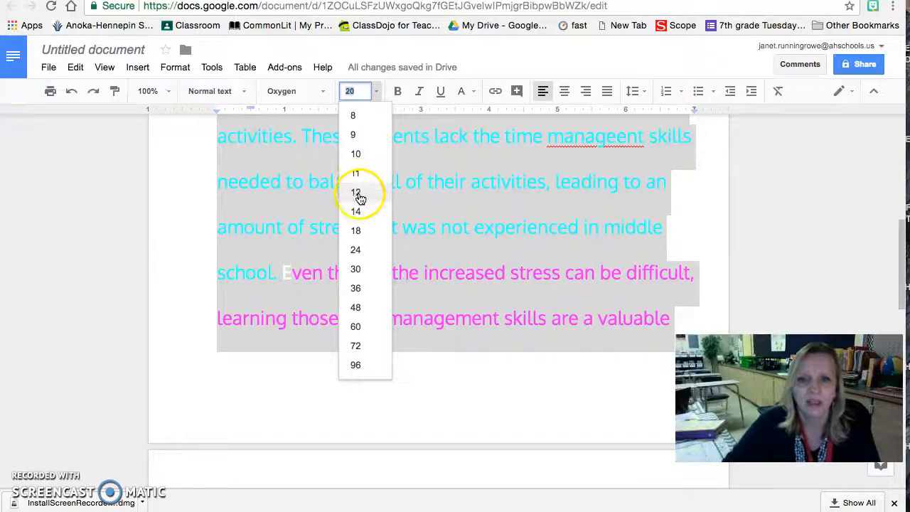
left_click(359, 197)
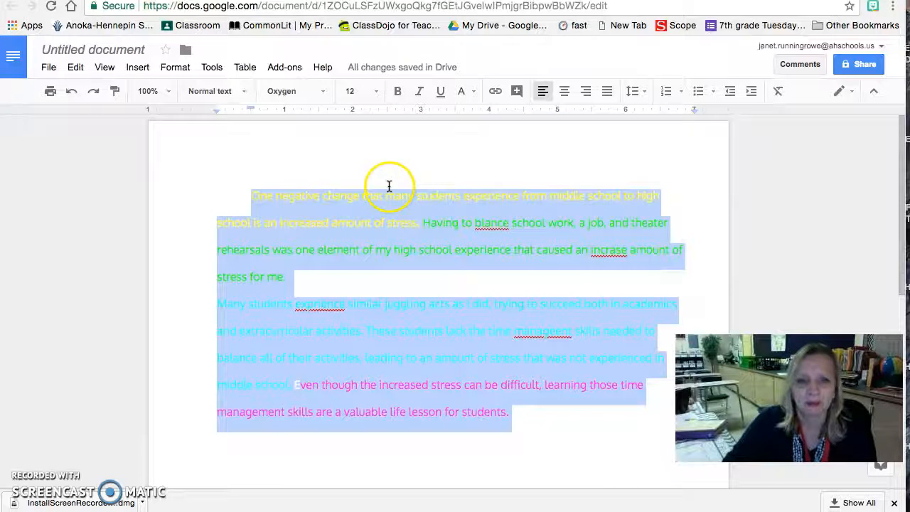
Try the Bonbon script font on both selected paragraphs.
left_click(322, 95)
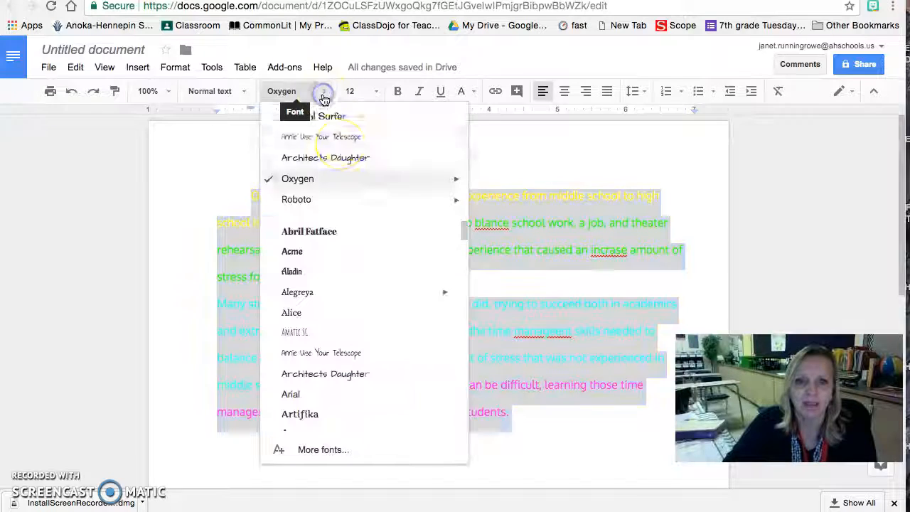
scroll(334, 285, "down", 5)
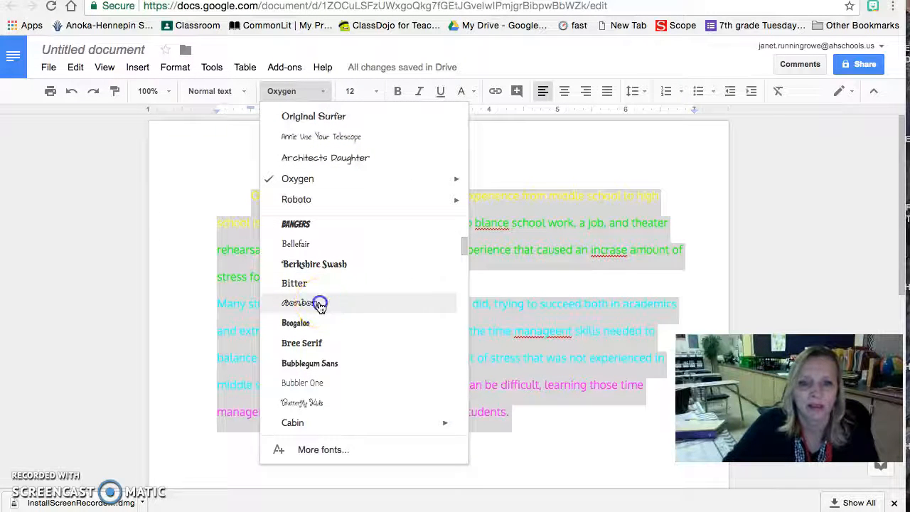
left_click(320, 304)
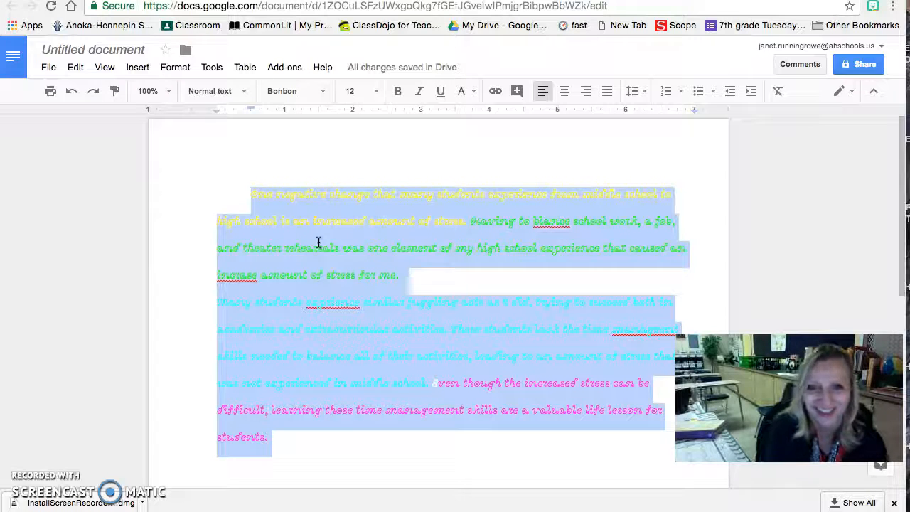
Change the font of both essay paragraphs to Times New Roman and deselect the text.
left_click(320, 94)
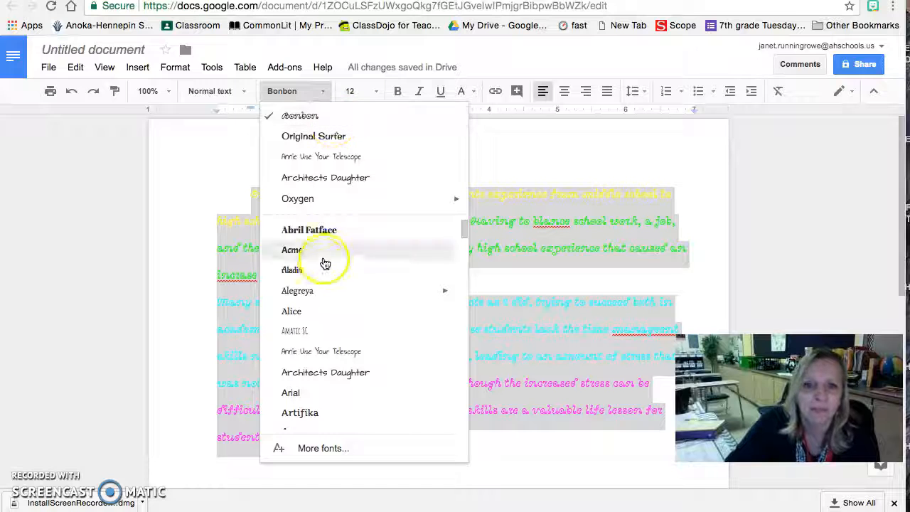
scroll(325, 350, "down", 1)
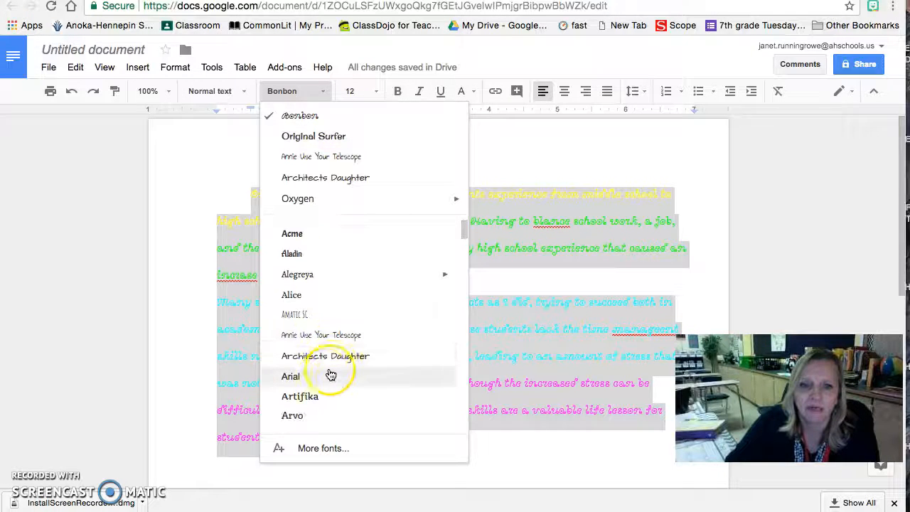
scroll(324, 373, "down", 10)
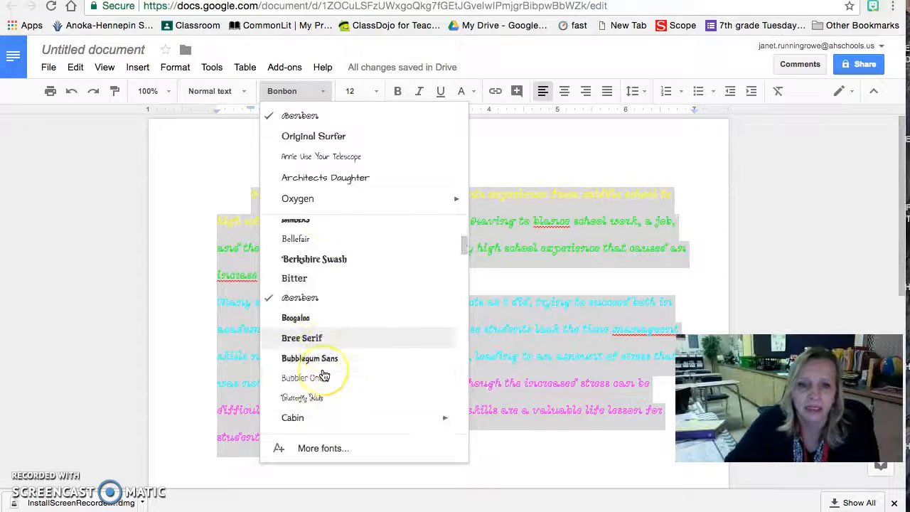
scroll(323, 374, "down", 5)
scroll(323, 374, "down", 15)
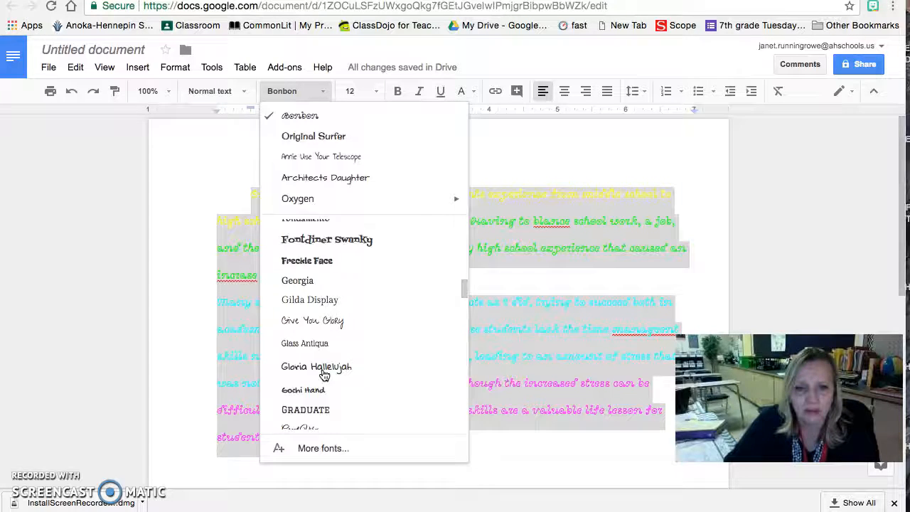
scroll(324, 374, "down", 10)
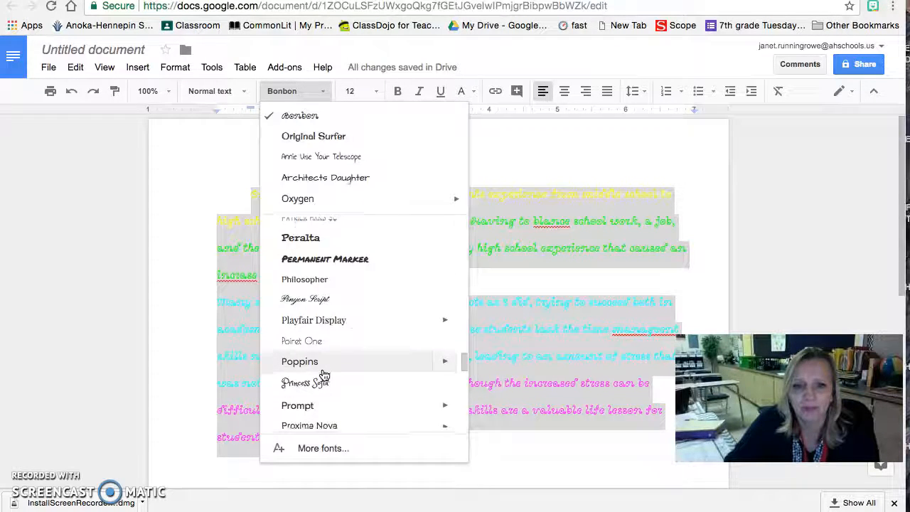
scroll(324, 374, "down", 10)
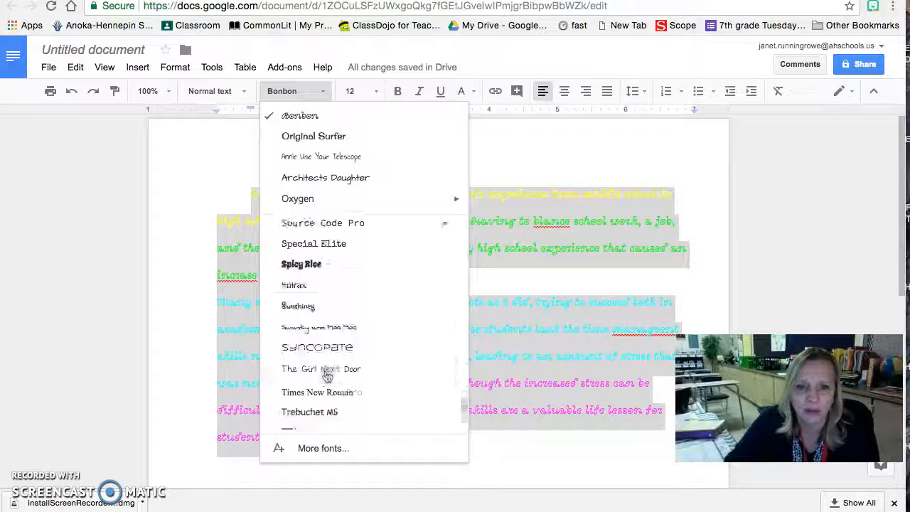
left_click(340, 277)
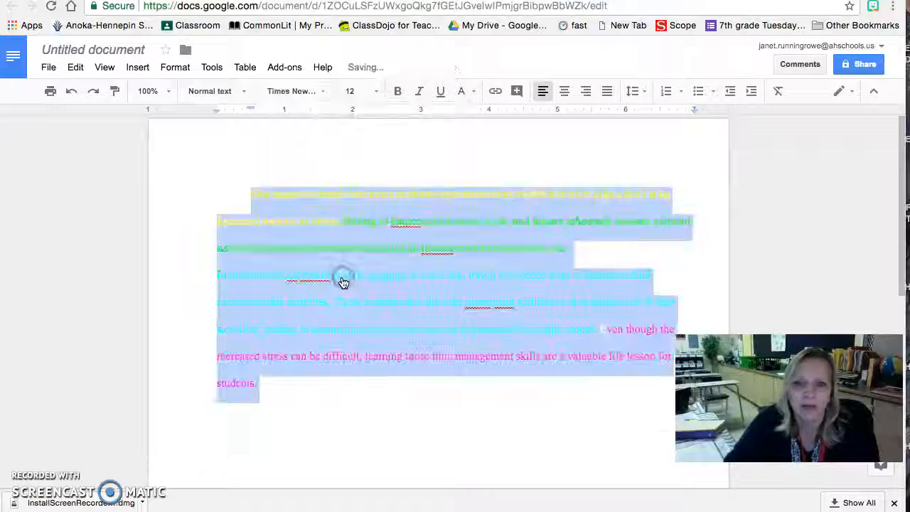
left_click(321, 386)
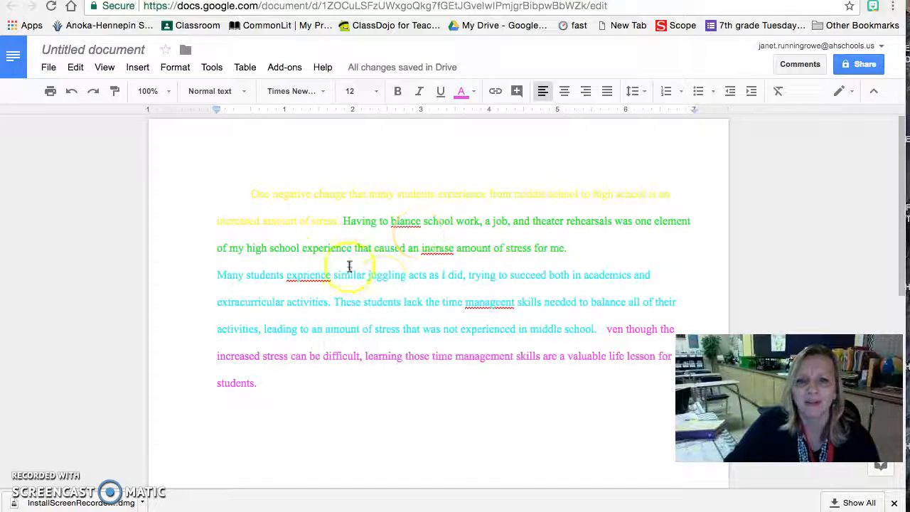
Set the text color of both essay paragraphs to black and deselect the text.
left_click_drag(278, 382, 240, 199)
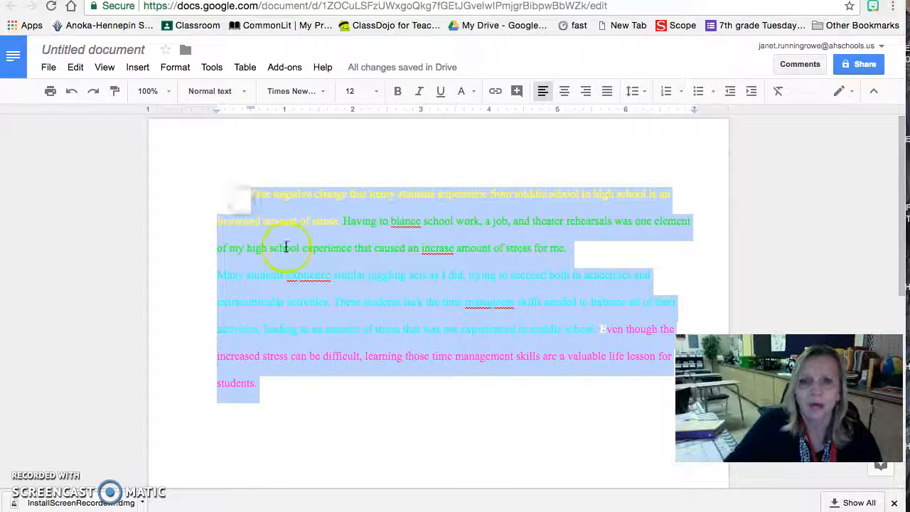
left_click(468, 97)
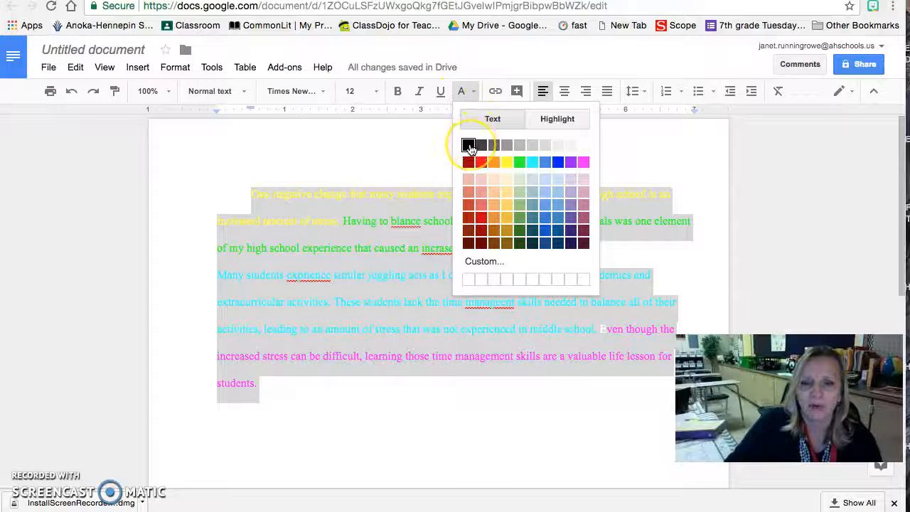
left_click(469, 145)
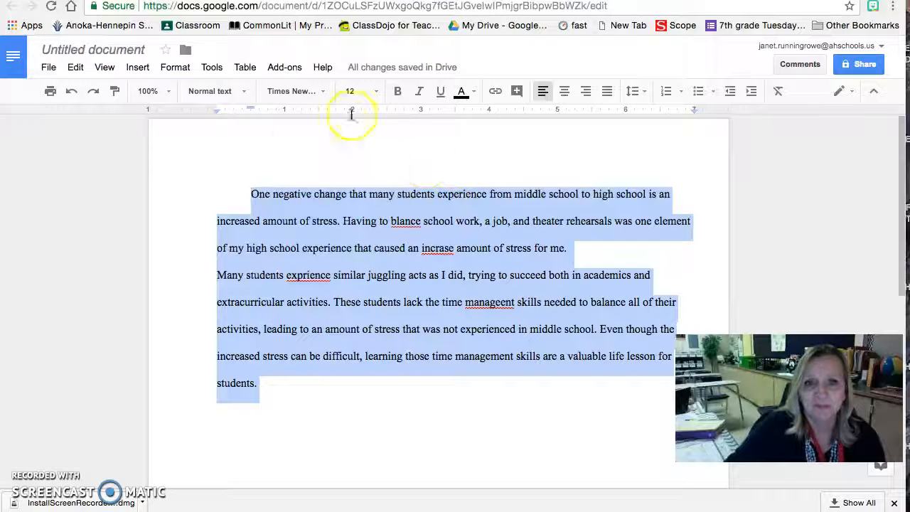
left_click(122, 410)
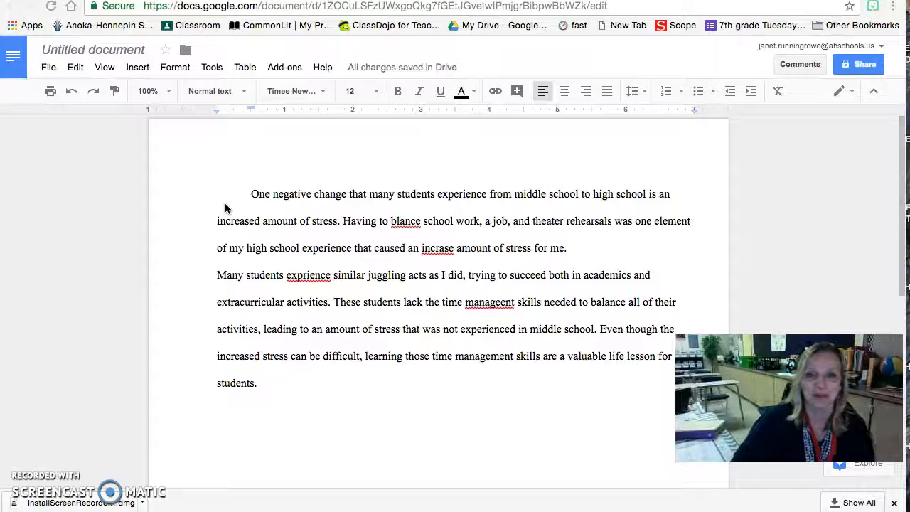
Start the spelling check and replace "blance" with "balance" in the first paragraph.
left_click(215, 68)
left_click(214, 67)
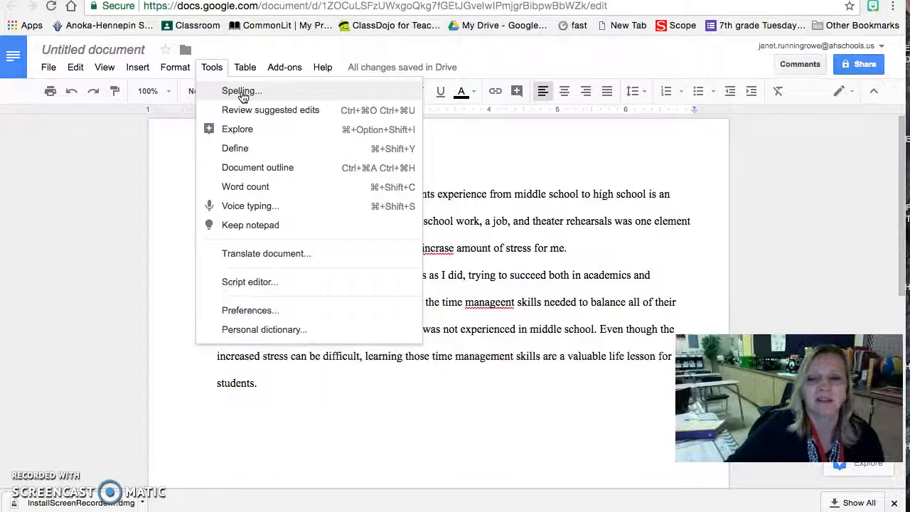
left_click(242, 93)
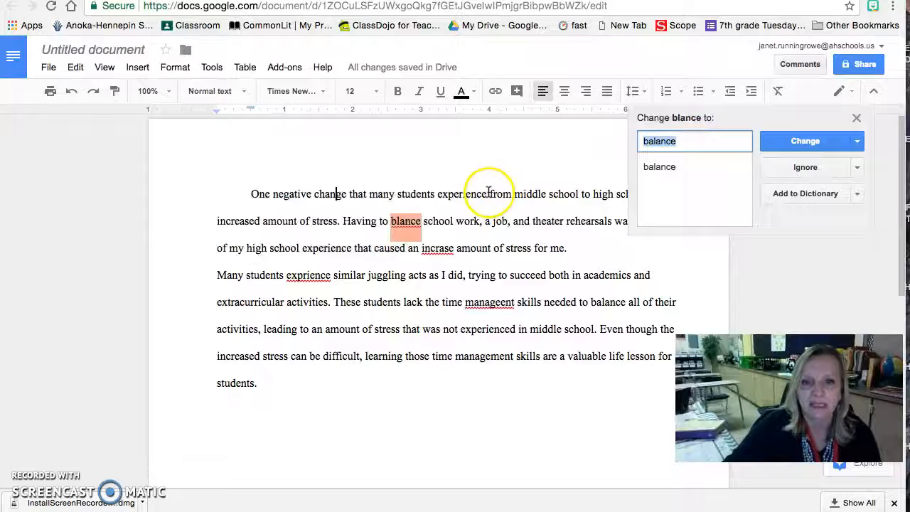
left_click(821, 145)
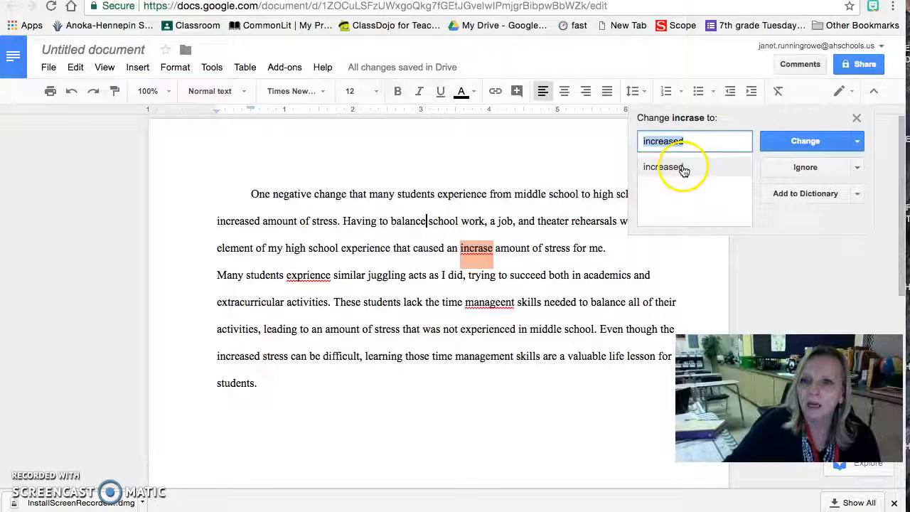
Replace the remaining misspellings with the spelling check's suggestions "increased", "experience" and "management".
left_click(785, 145)
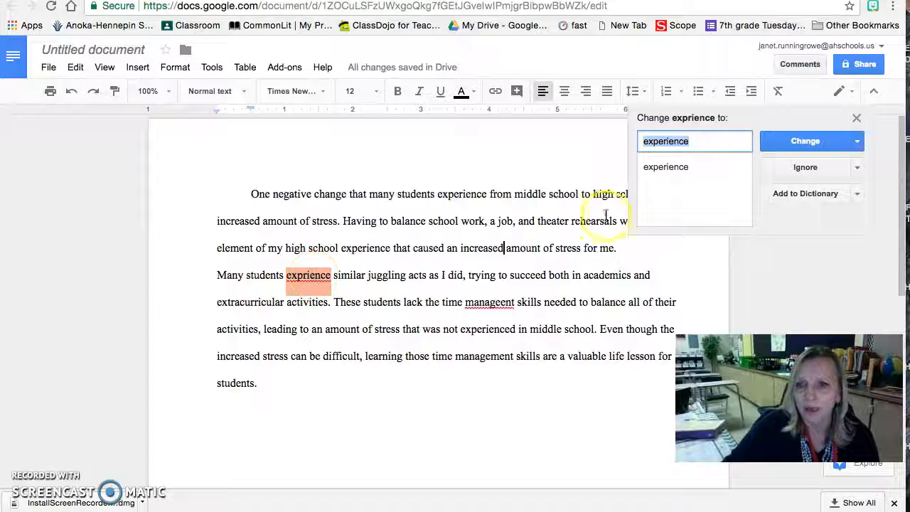
left_click(205, 502)
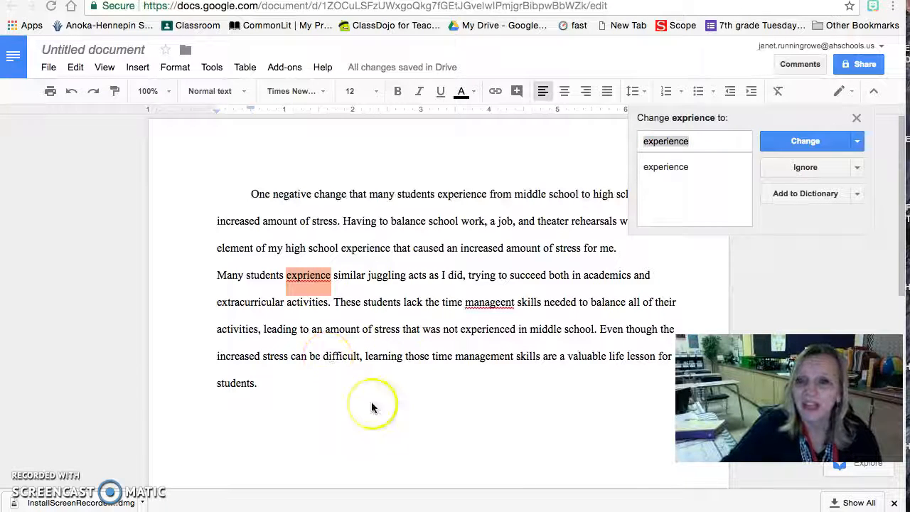
left_click(671, 169)
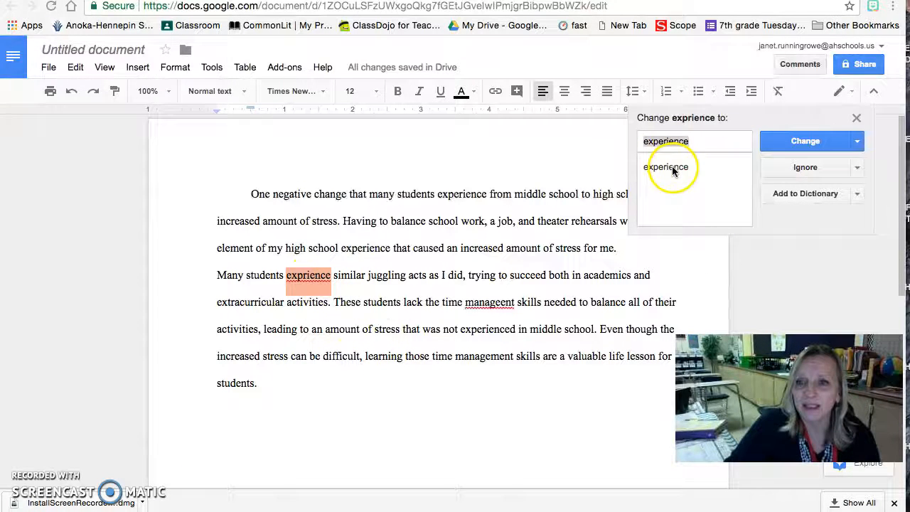
left_click(795, 143)
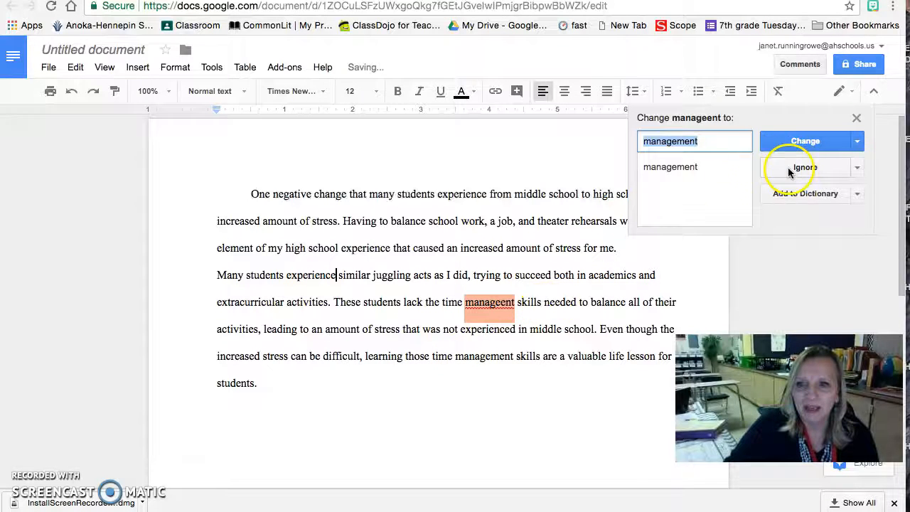
left_click(816, 142)
scroll(468, 374, "down", 1)
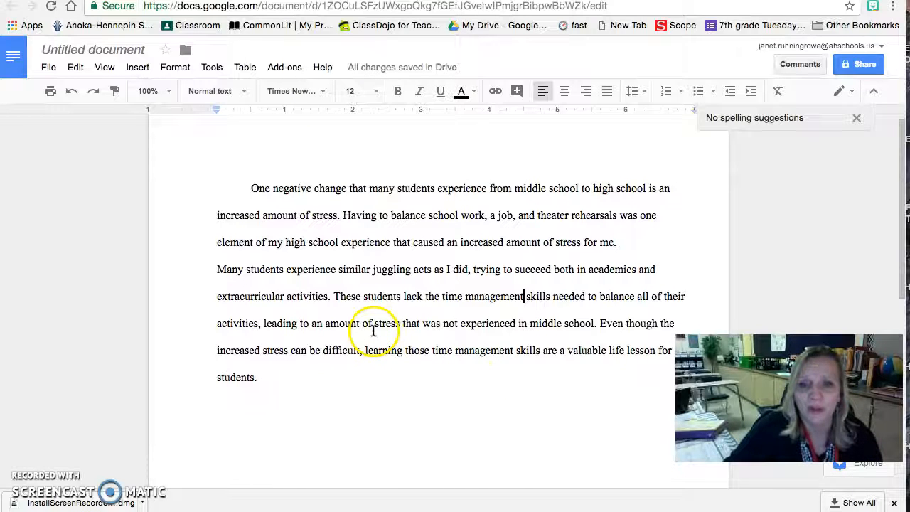
Delete the last two letters of "These" in the second paragraph and retype them as "se".
left_click(359, 296)
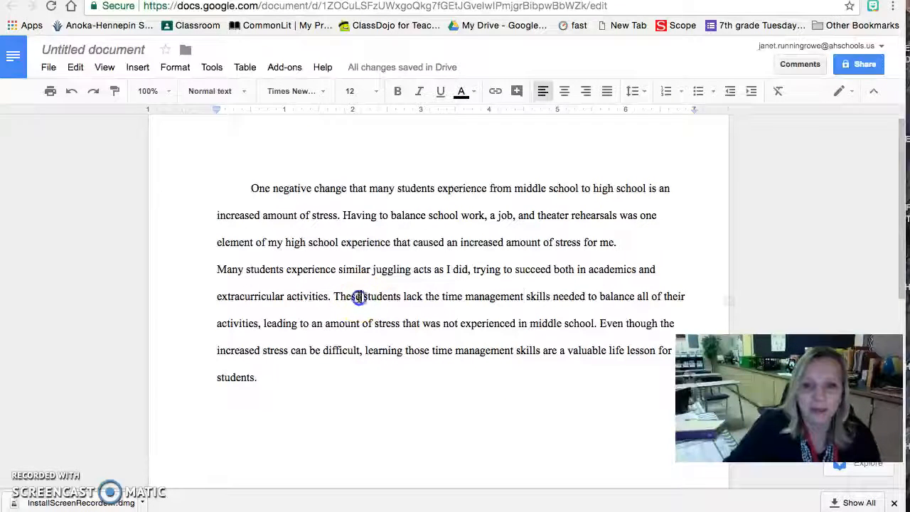
key("BackSpace")
key("BackSpace")
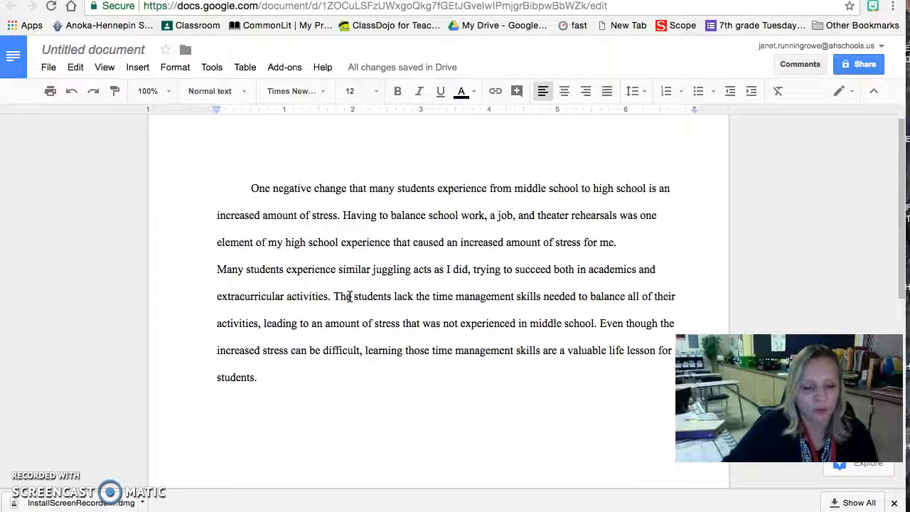
type("se")
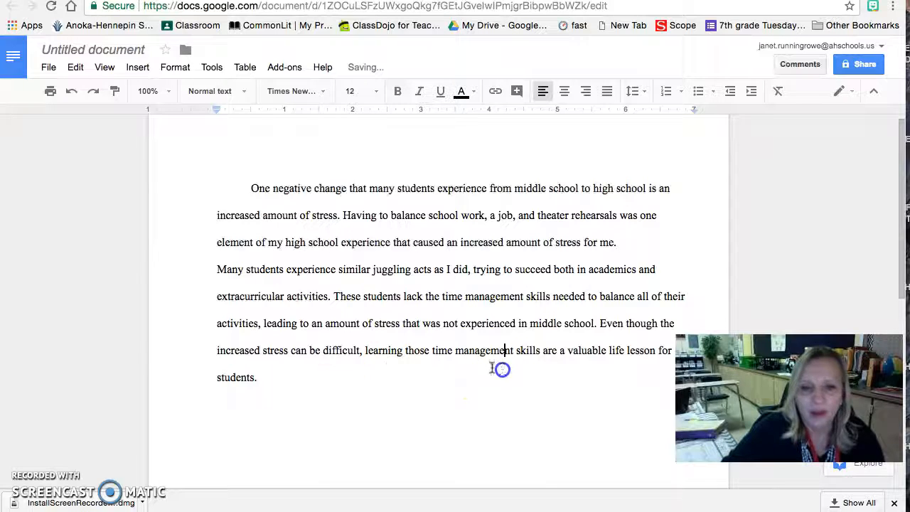
left_click(287, 369)
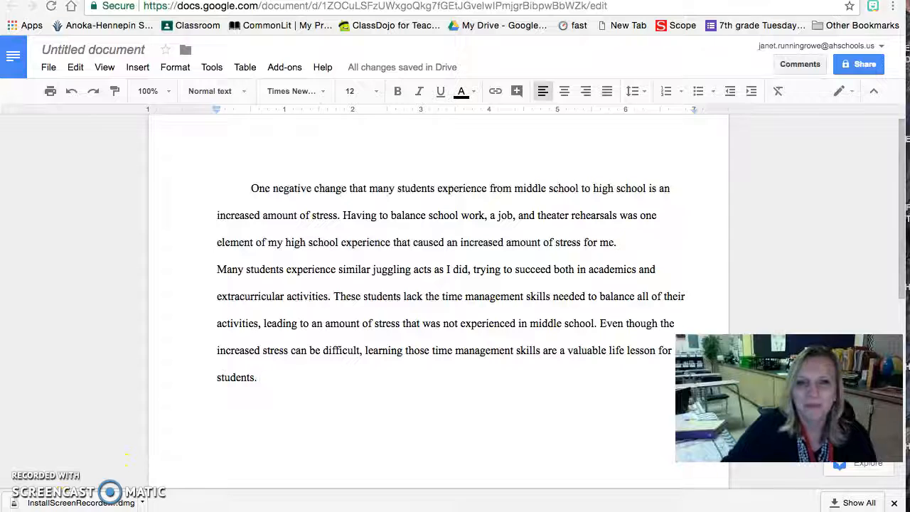
Insert a page header and enter the student's full name on its first line.
scroll(294, 380, "up", 1)
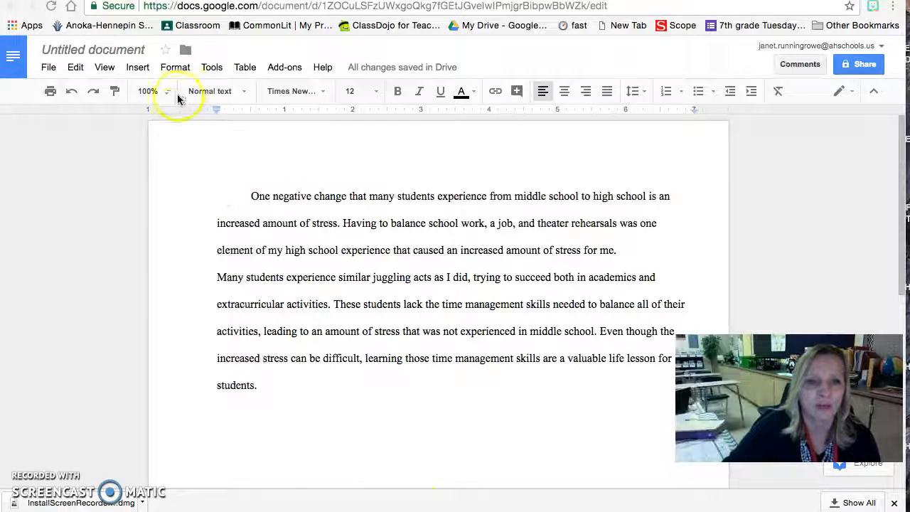
left_click(138, 69)
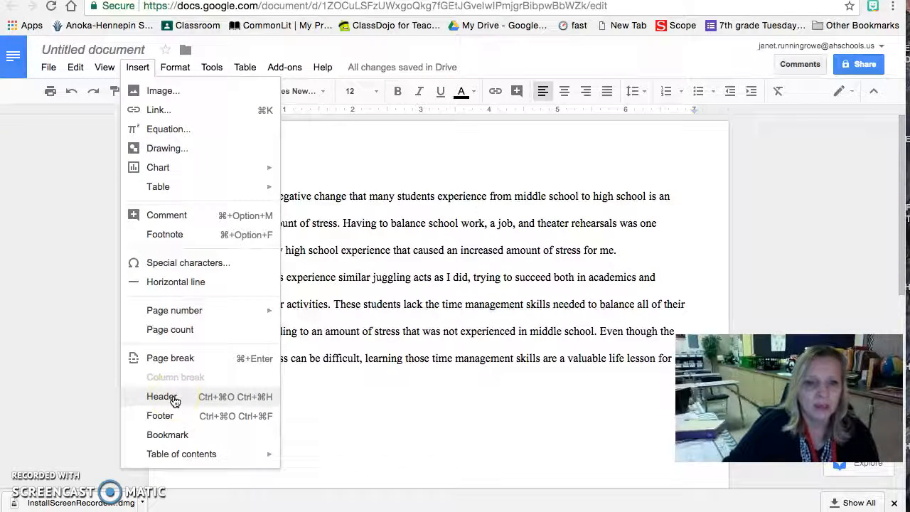
left_click(163, 396)
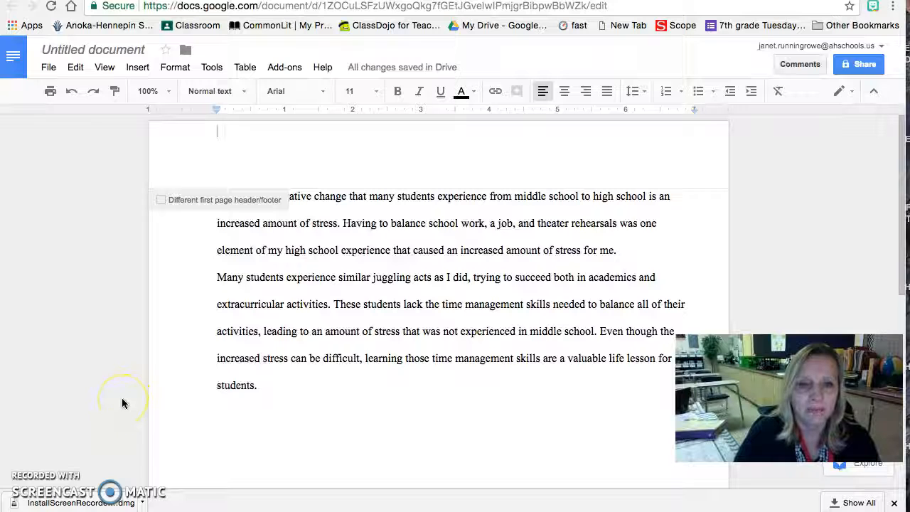
type("Joe")
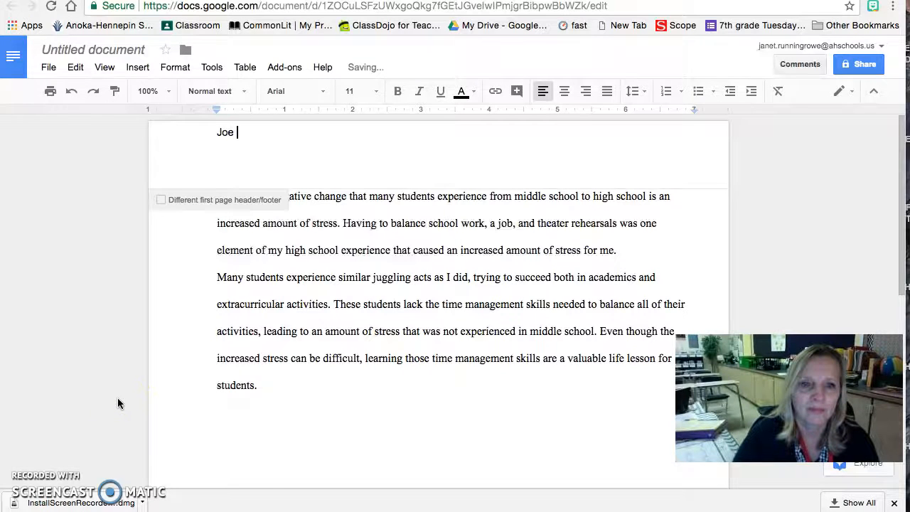
type(" Smith")
key("Return")
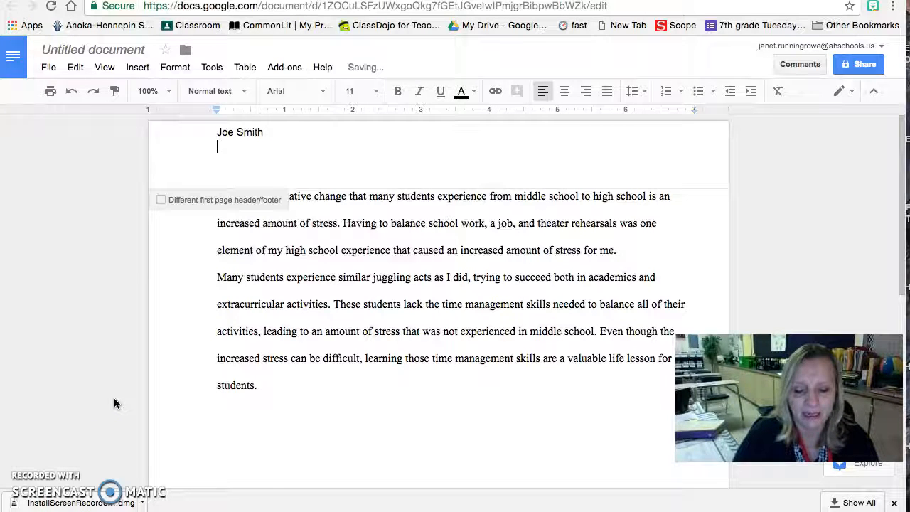
Add the date November 9, 2017, the teacher's name and "Formatting" as separate header lines, and return to the essay body.
type("November 9, 2017 Mrs. Po")
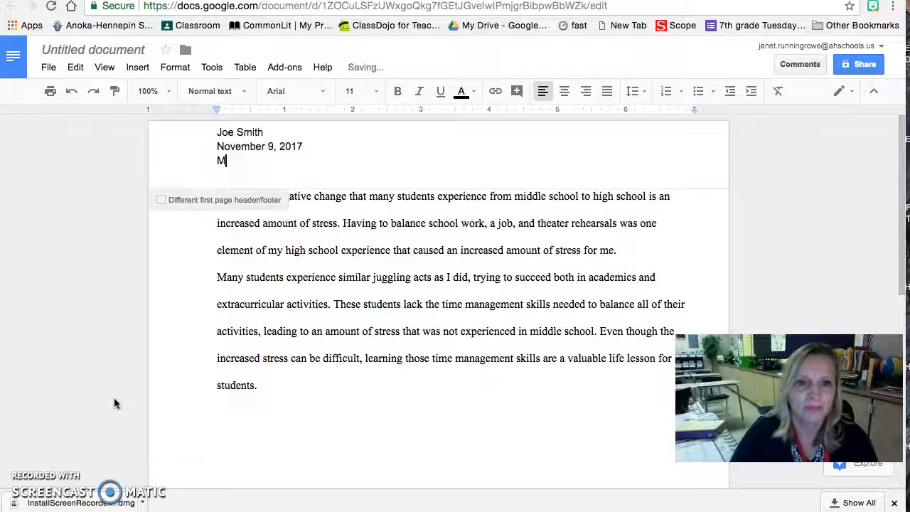
type("wers")
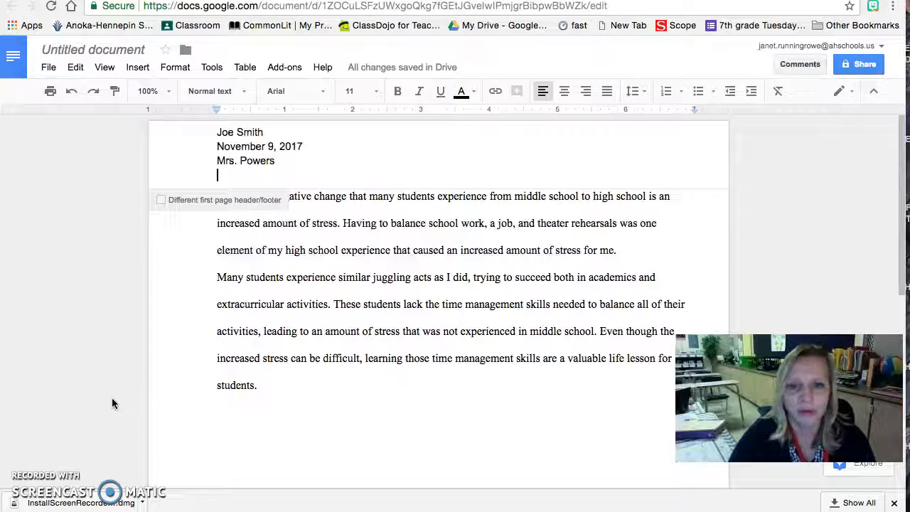
key("Return")
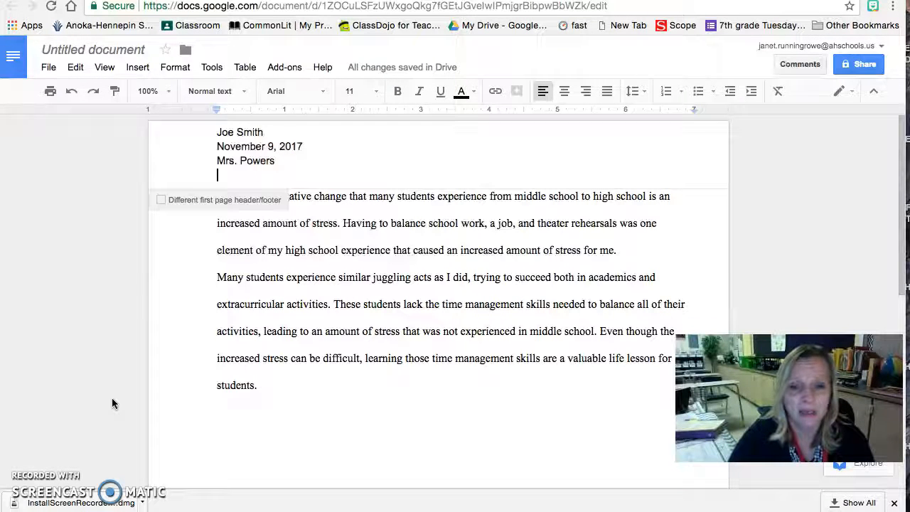
type("Formattig")
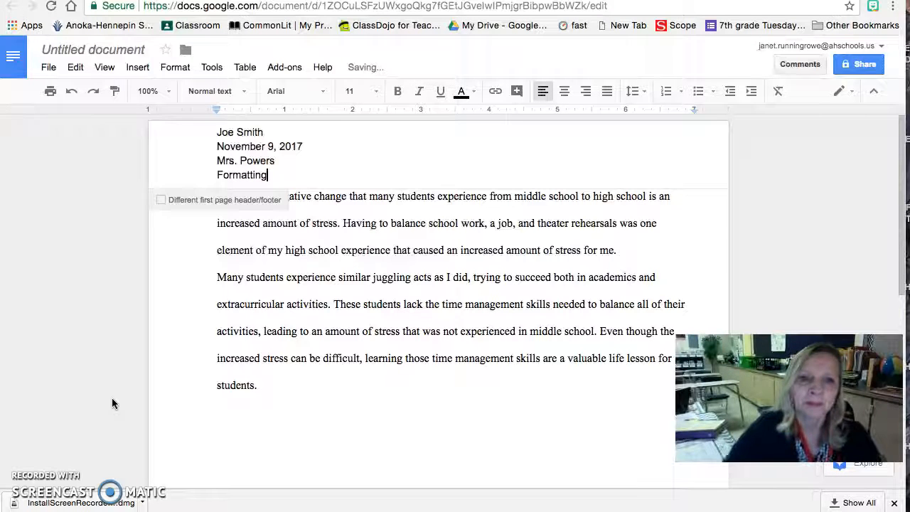
left_click(275, 409)
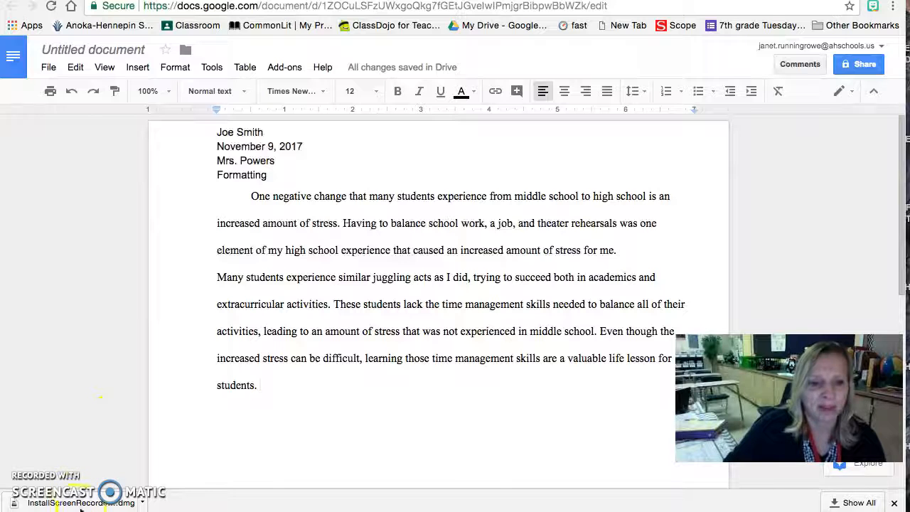
Add a line above the first paragraph and enter the centered heading "Title" on it.
key("Return")
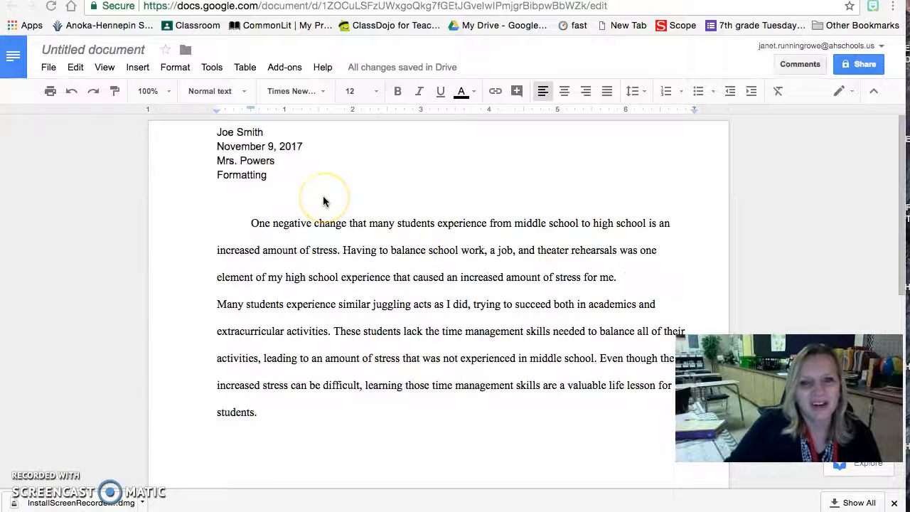
left_click(263, 202)
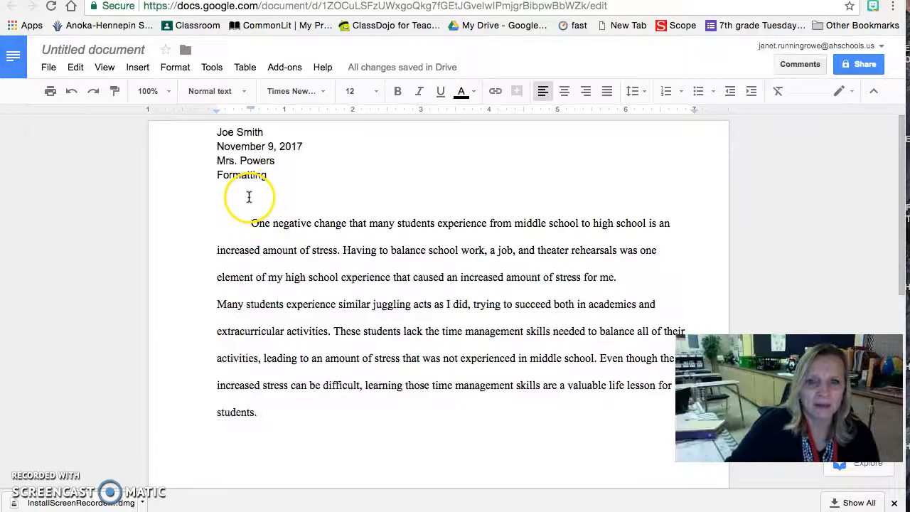
key("Tab")
key("Tab")
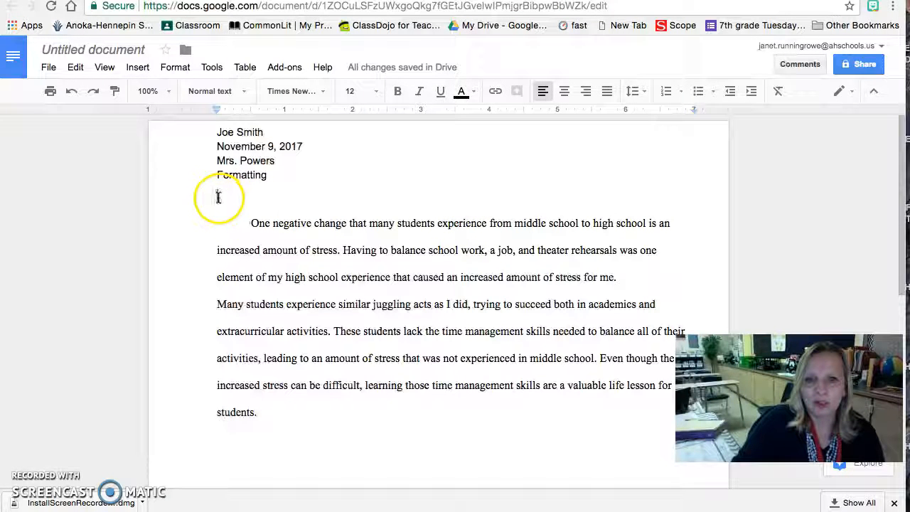
left_click(565, 95)
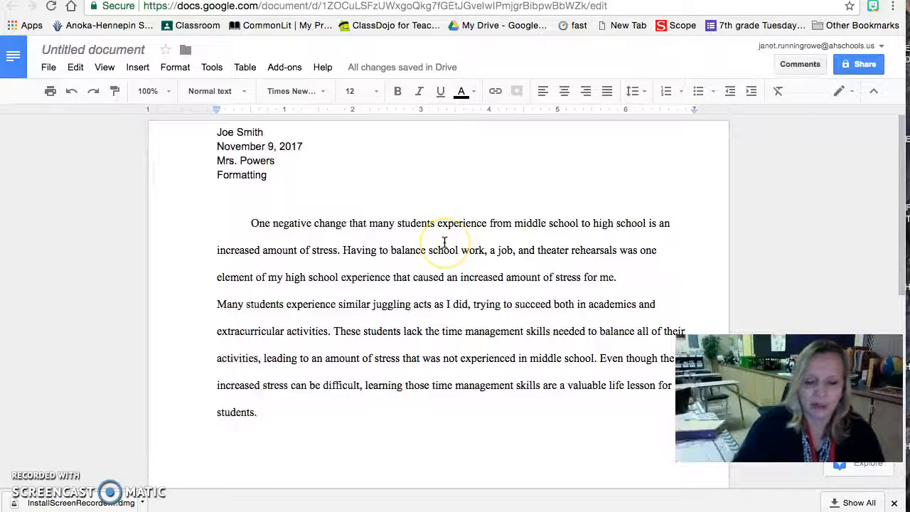
type("Title")
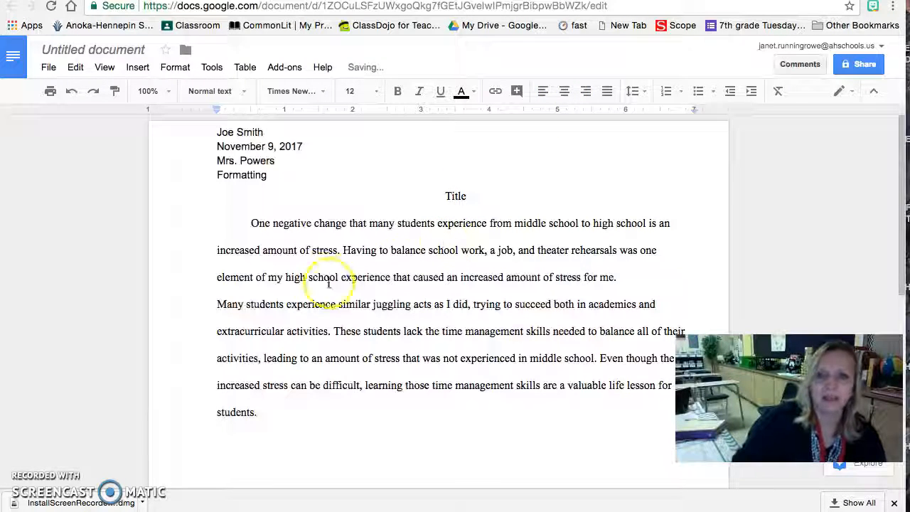
Try center alignment on both essay paragraphs and set them back to left alignment.
left_click_drag(230, 223, 263, 411)
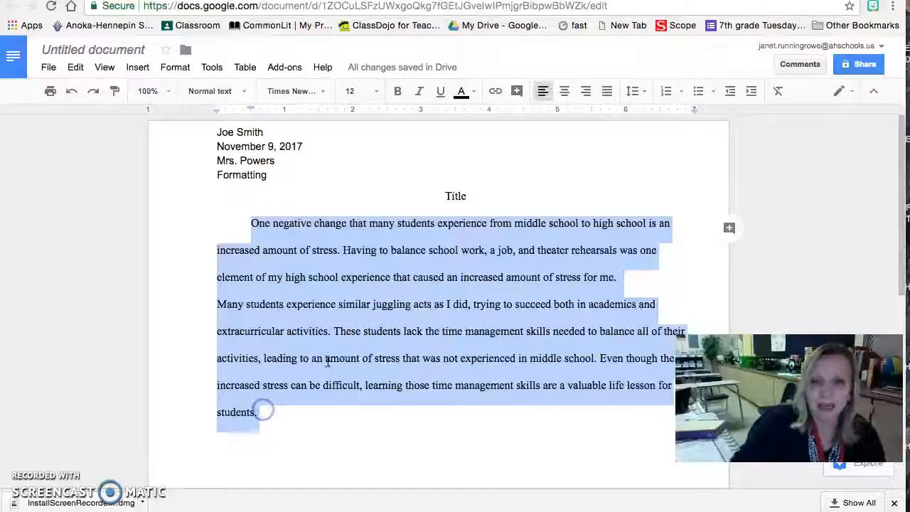
left_click(565, 91)
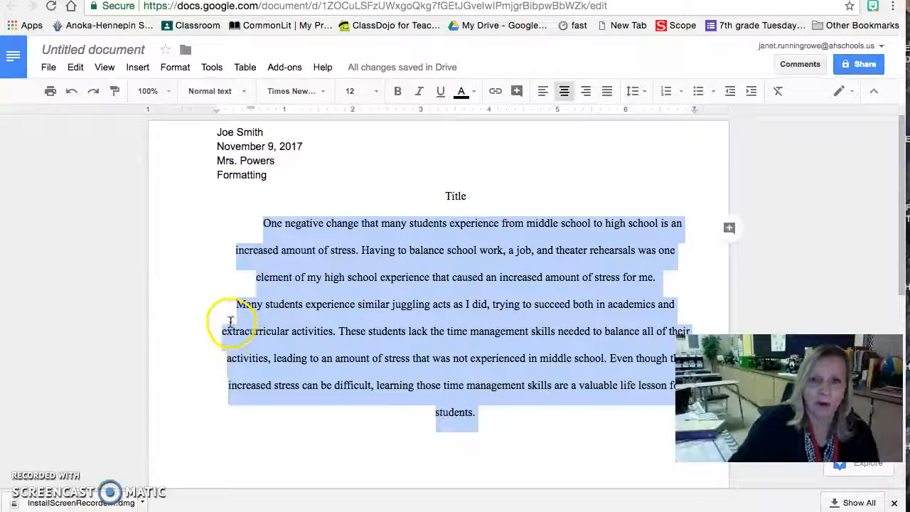
left_click(542, 91)
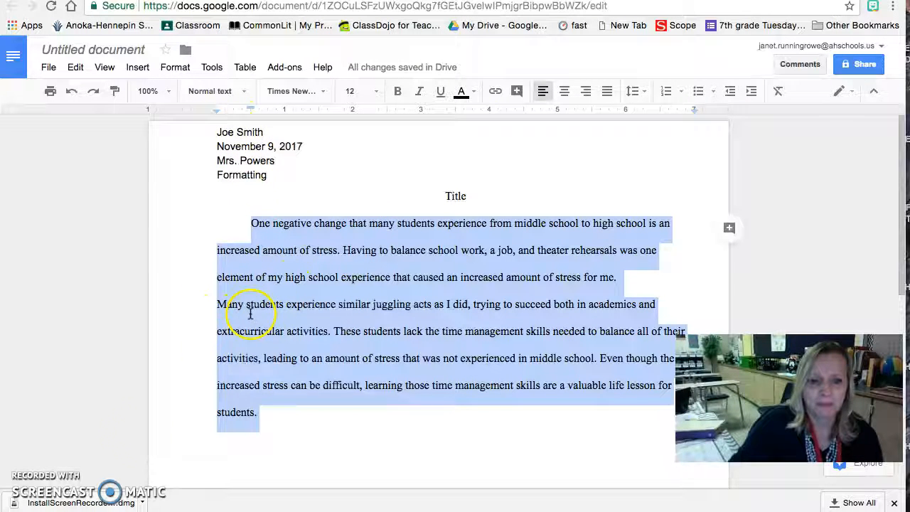
left_click(98, 502)
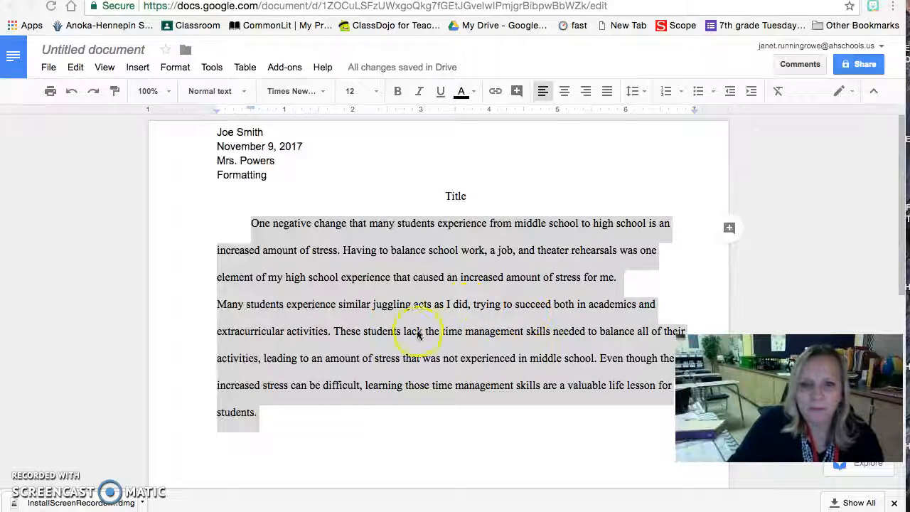
Split the second paragraph before "These students lack" and leave an empty line between the two parts.
left_click(332, 331)
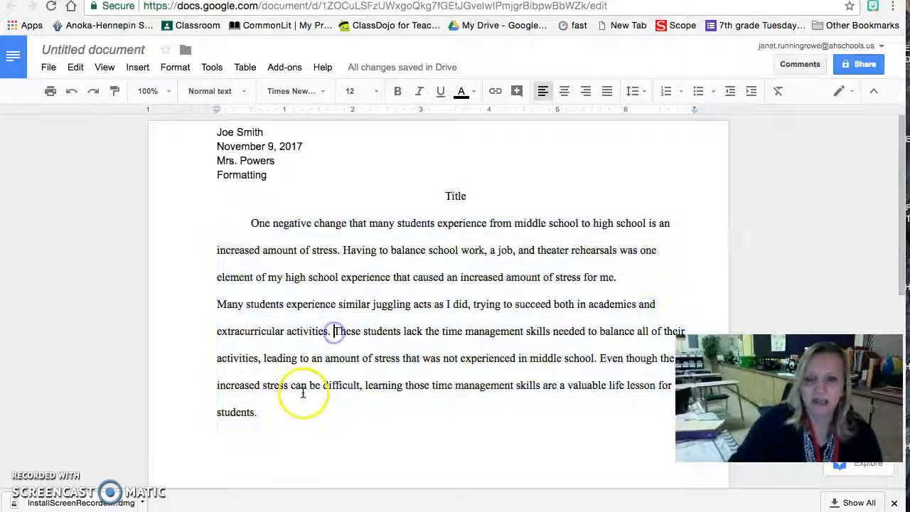
key("Return")
key("Return")
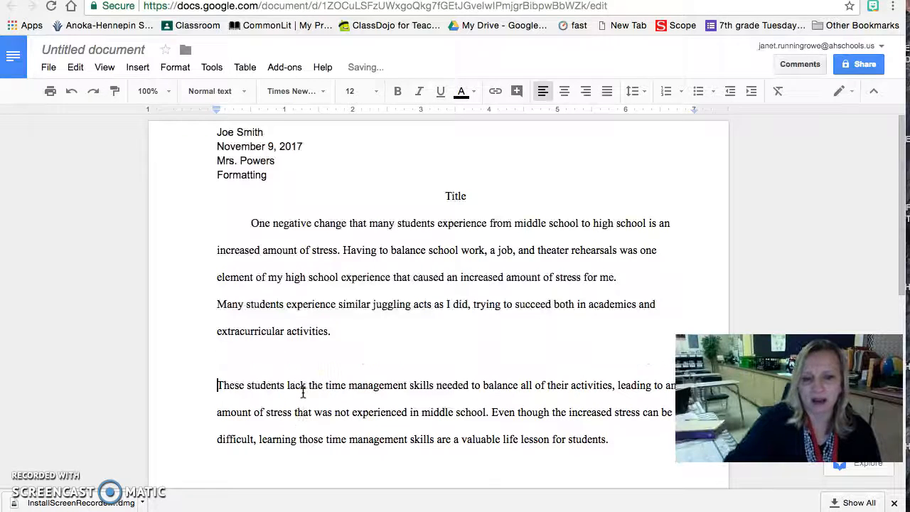
key("Up")
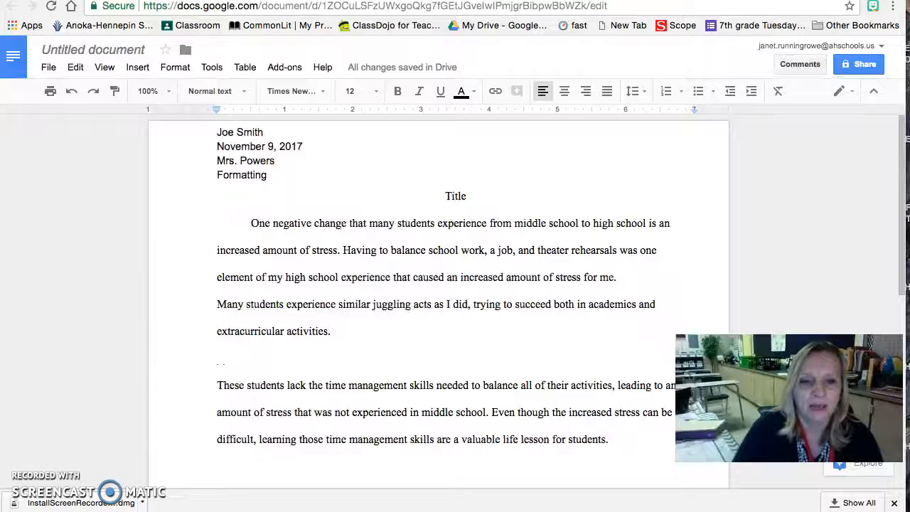
Enter "Science Fiction and Fantasy Club", "Bullet Journalling" and "WEB Leader" on separate lines after "extracurricular activities.".
type("Star")
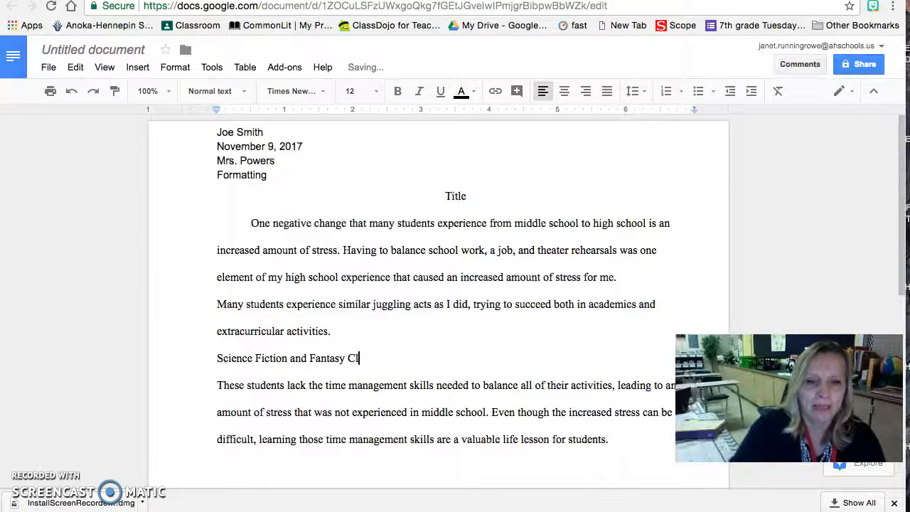
type("ub")
key("Return")
type("Bullet")
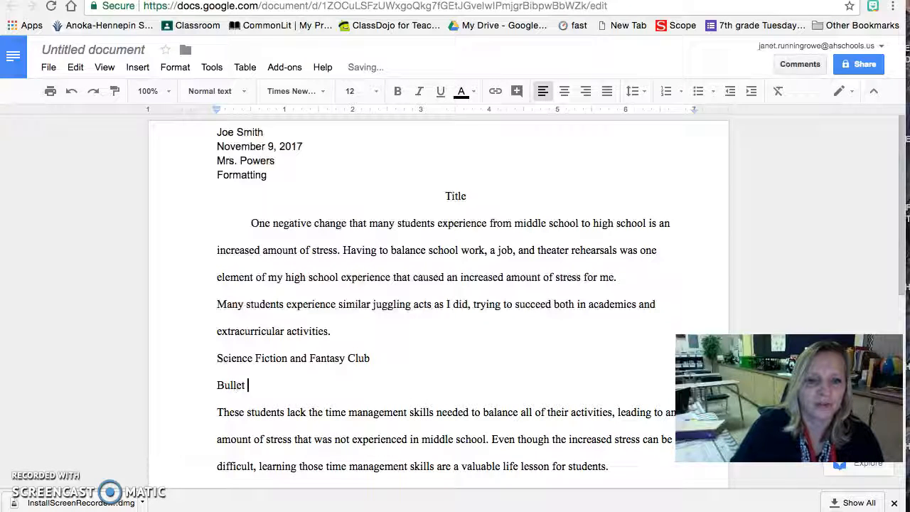
type(" Journalling")
key("Return")
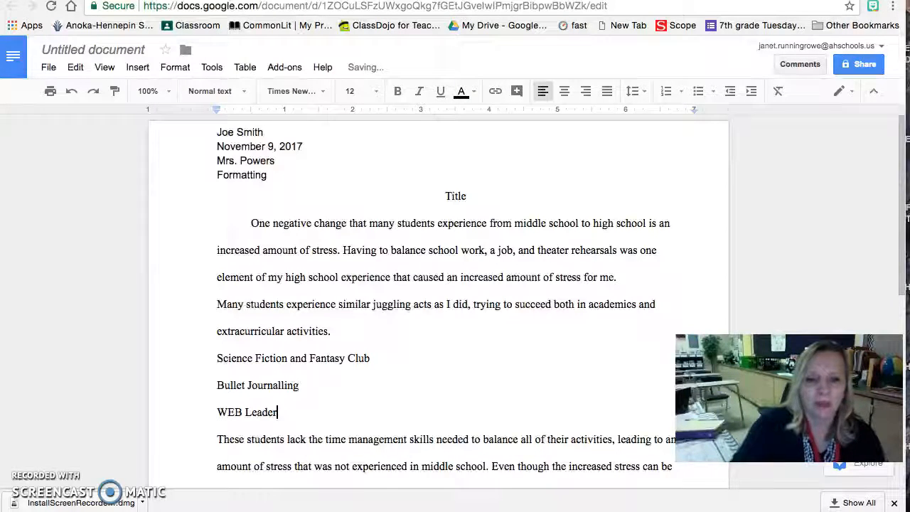
key("Return")
key("BackSpace")
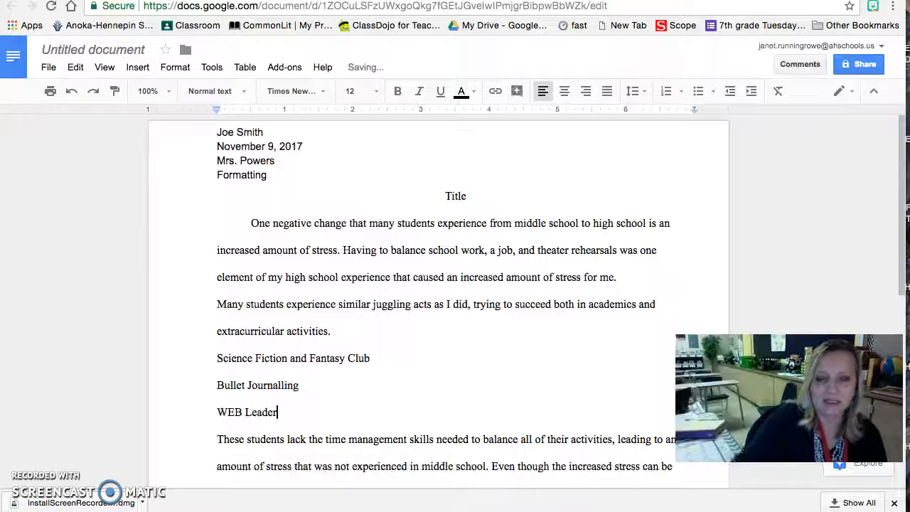
Set the lines "Science Fiction and Fantasy Club", "Bullet Journalling" and "WEB Leader" to single line spacing.
left_click_drag(276, 413, 211, 370)
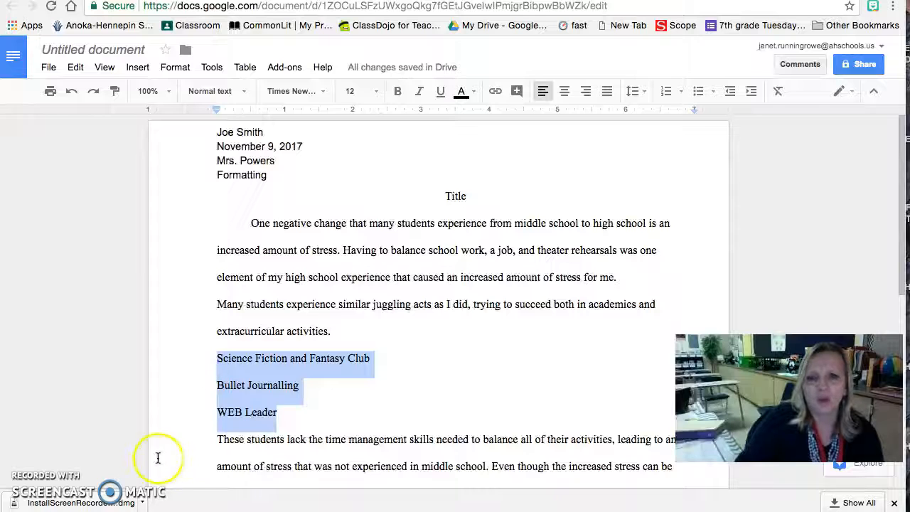
left_click(301, 413)
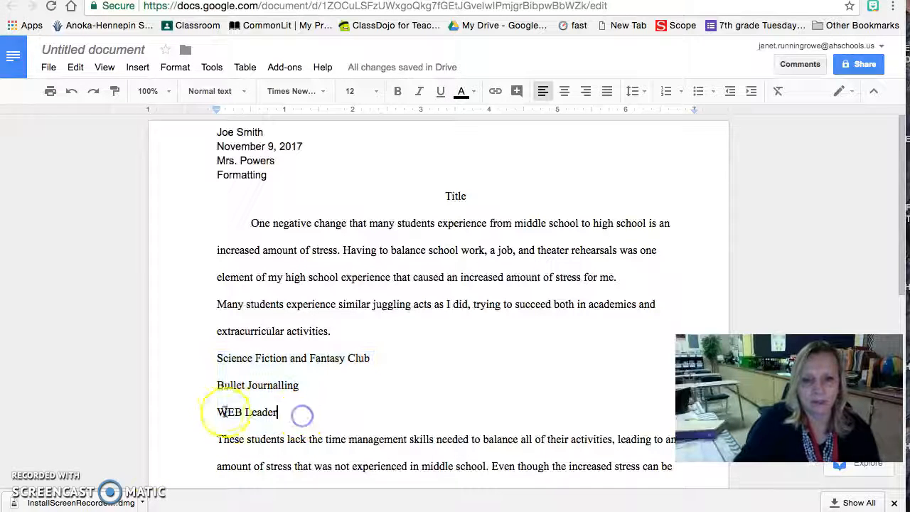
left_click_drag(276, 412, 218, 361)
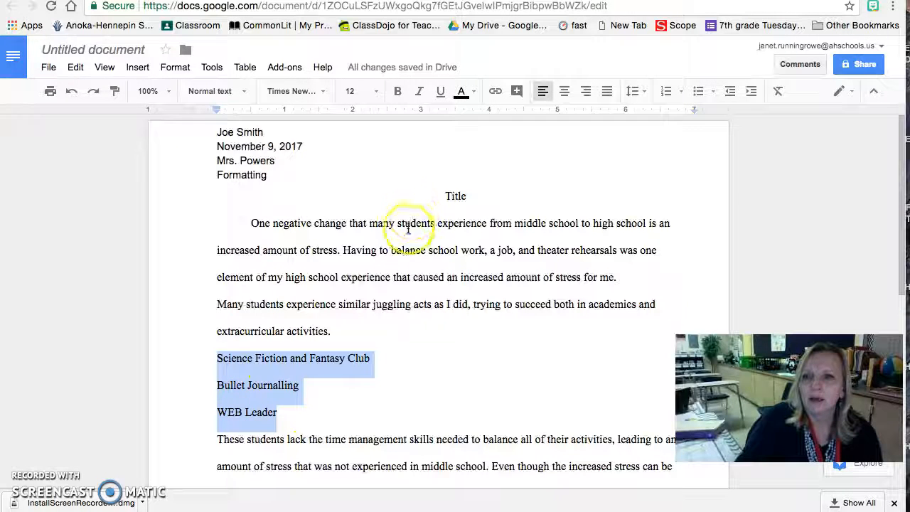
left_click(645, 93)
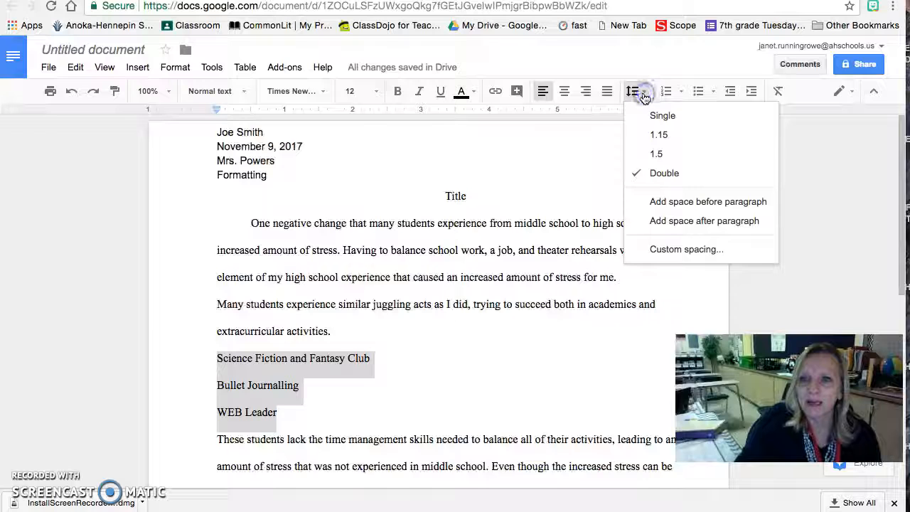
left_click(653, 118)
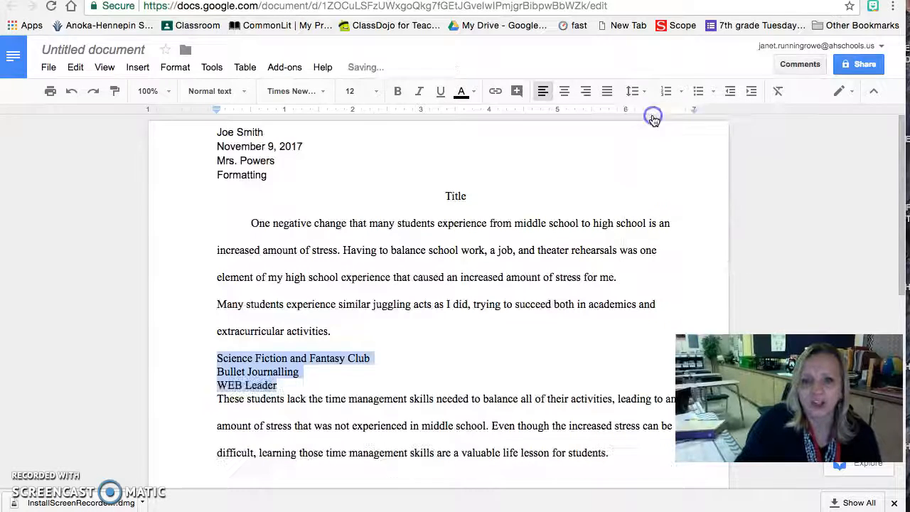
Add an empty line after "WEB Leader" and turn the three activity lines into a bulleted list.
left_click(352, 389)
key("Return")
left_click_drag(334, 387, 239, 367)
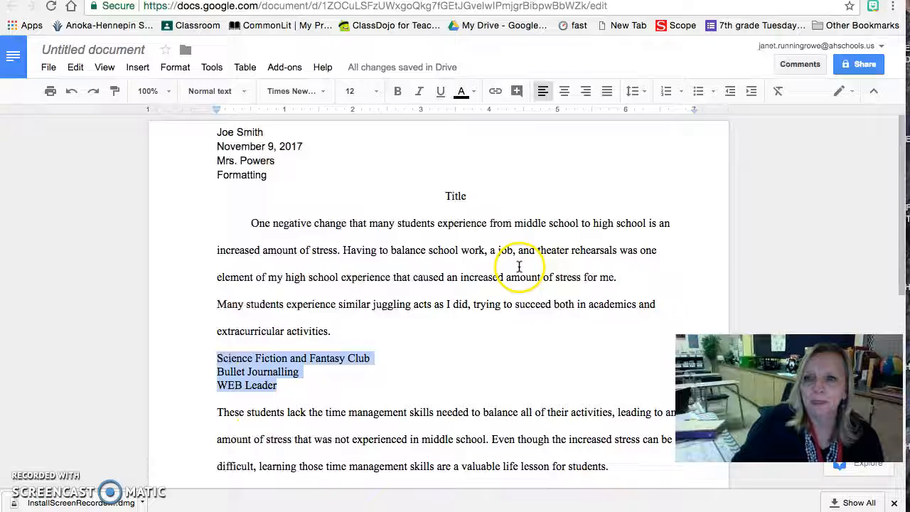
left_click(699, 92)
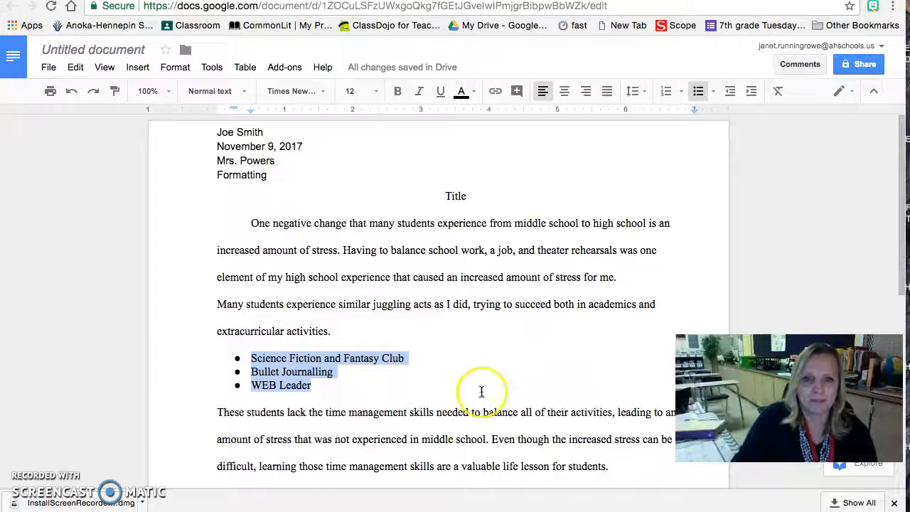
Select the word "students" at the end of the last paragraph and start inserting a link on it.
scroll(481, 391, "down", 2)
scroll(477, 382, "down", 3)
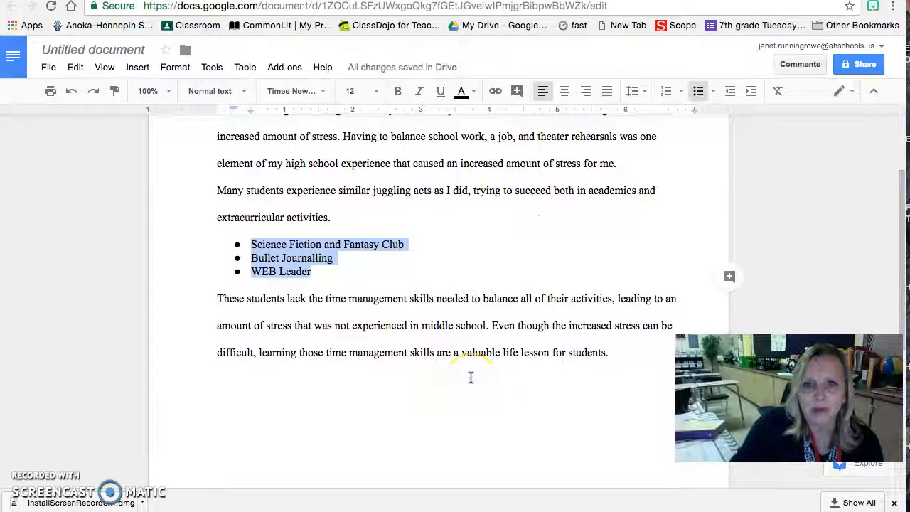
scroll(471, 377, "up", 2)
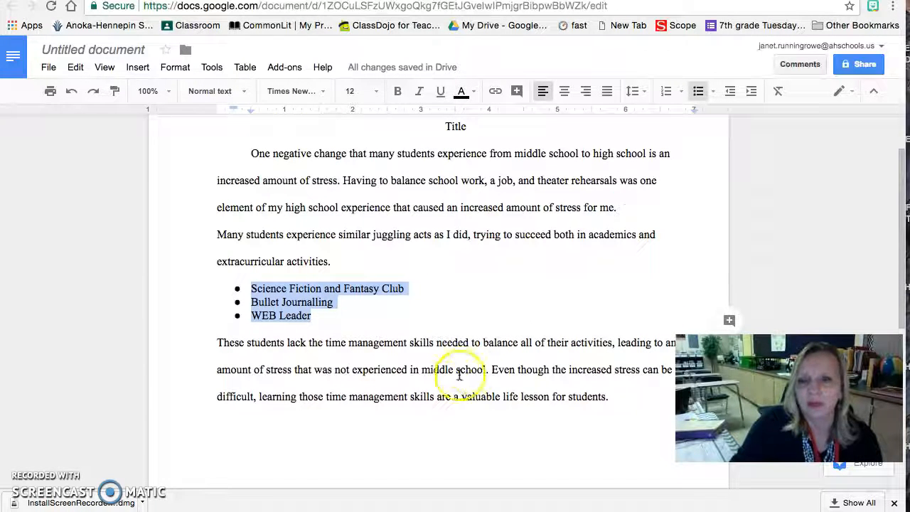
scroll(451, 386, "down", 3)
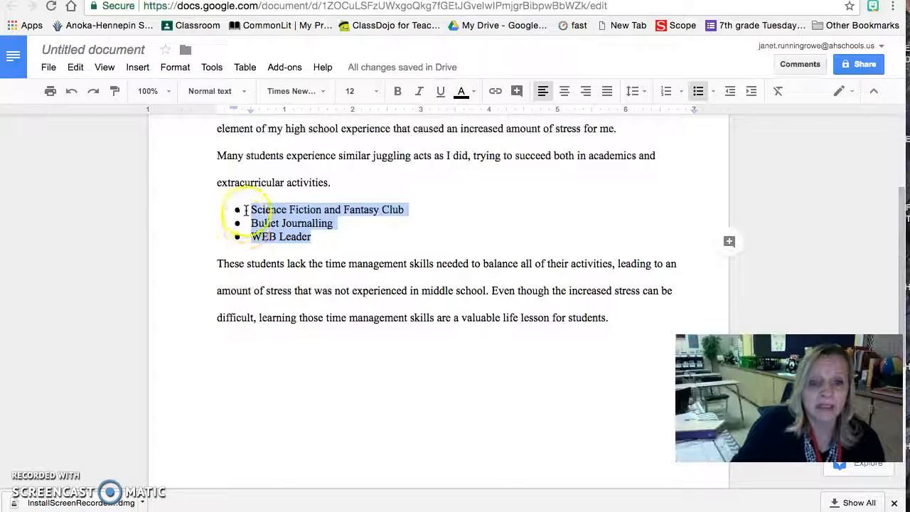
scroll(274, 406, "down", 2)
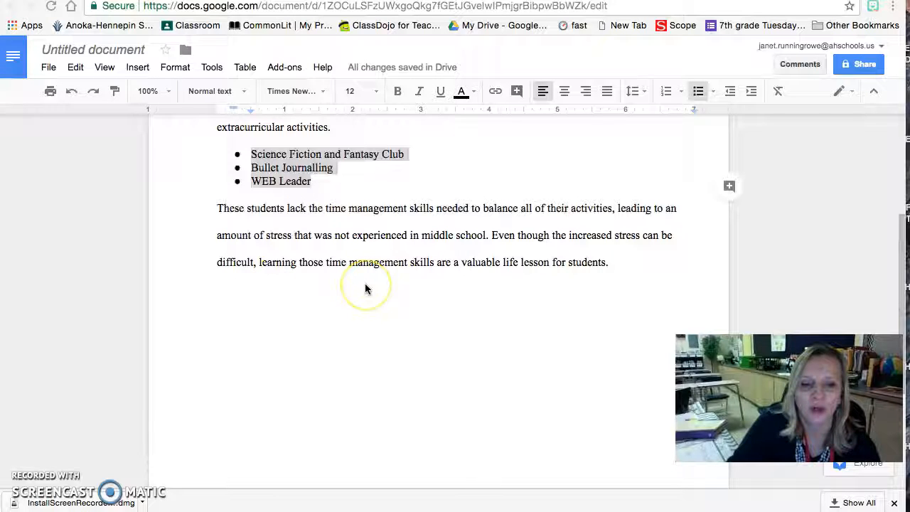
left_click(609, 264)
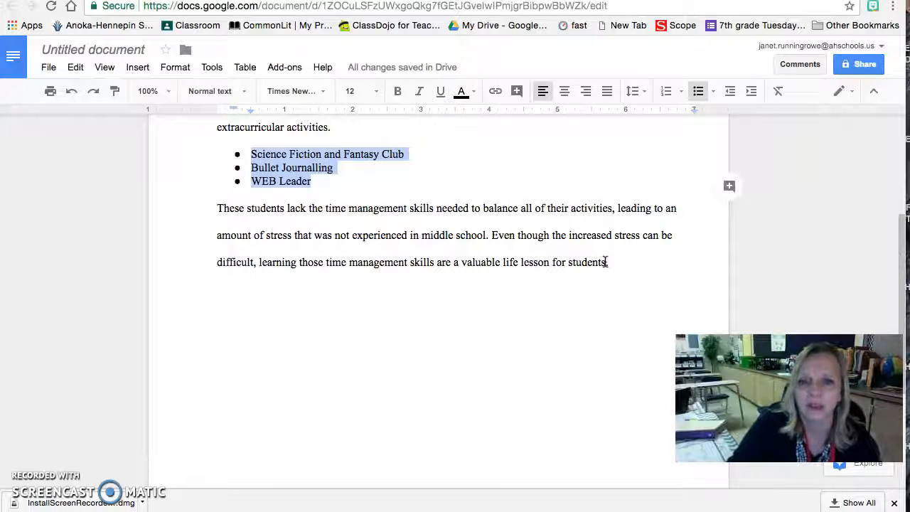
left_click_drag(606, 262, 568, 263)
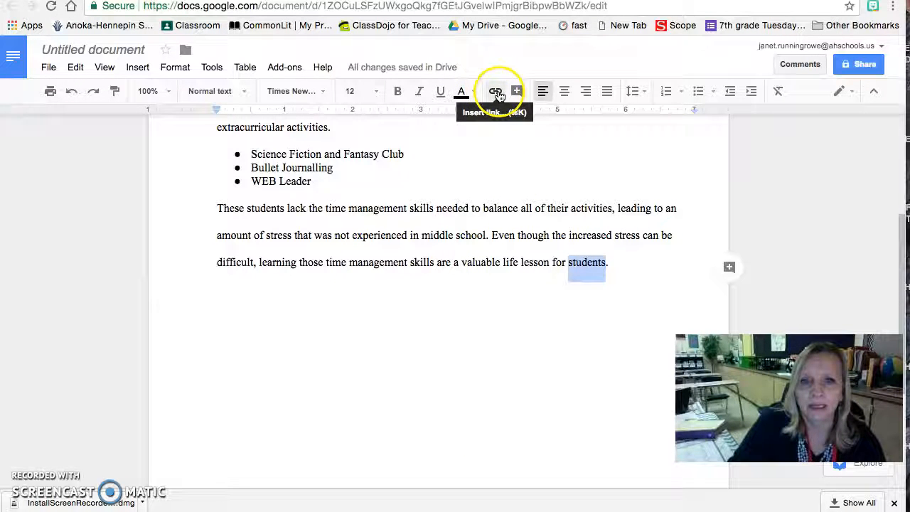
left_click(138, 71)
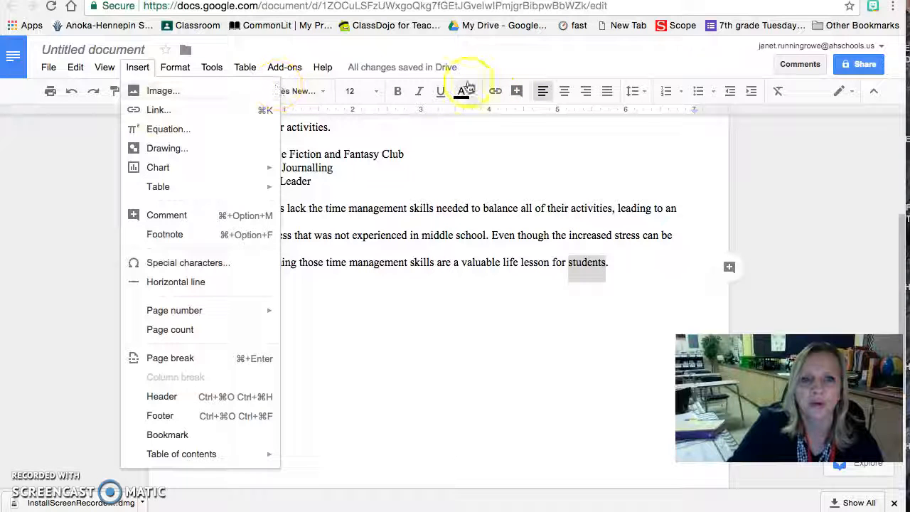
left_click(495, 91)
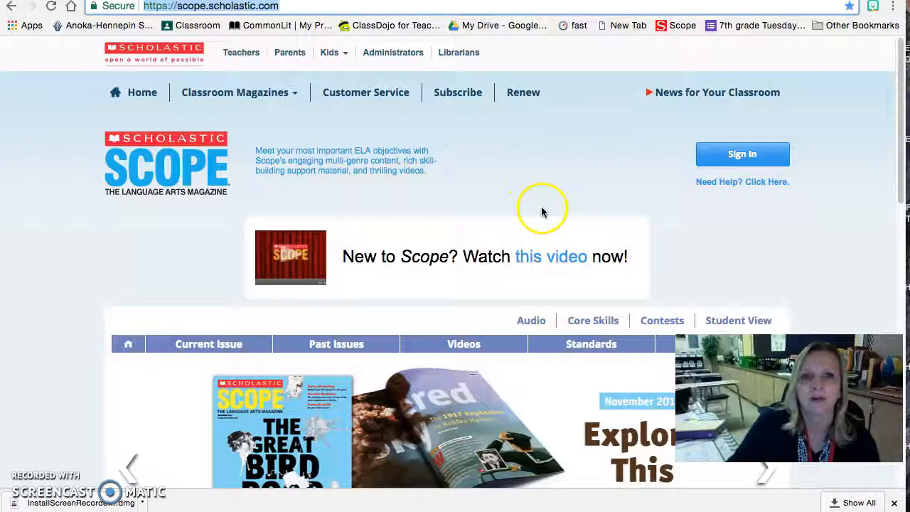
left_click(280, 6)
left_click(293, 7)
key("super+a")
key("super+c")
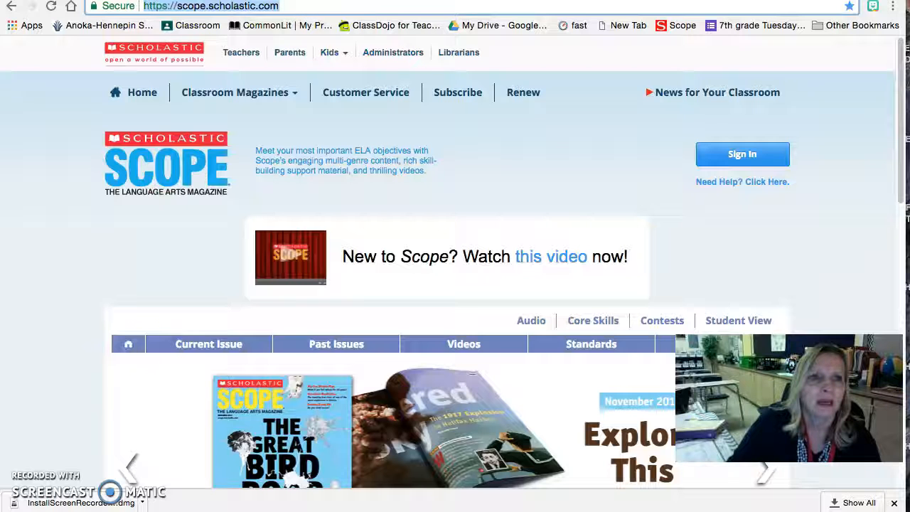
key("ctrl+super+space")
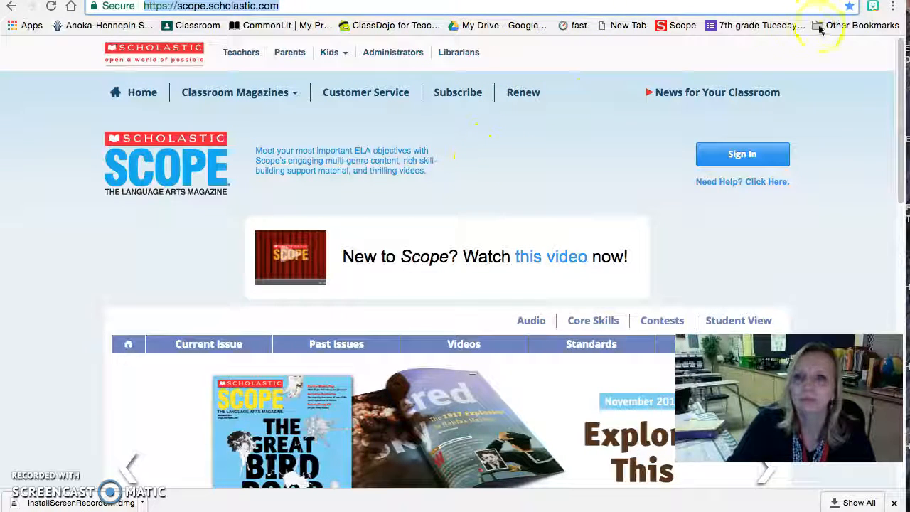
left_click(620, 0)
left_click(568, 315)
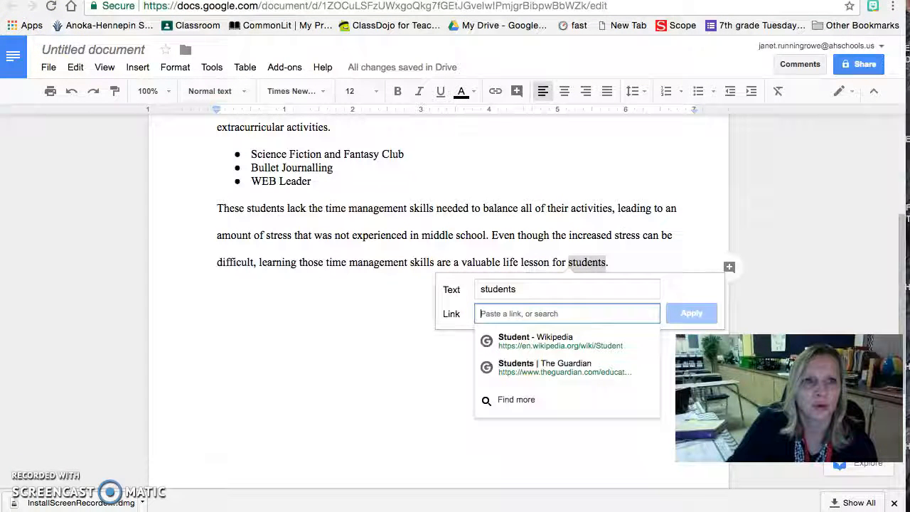
key("ctrl+super+space")
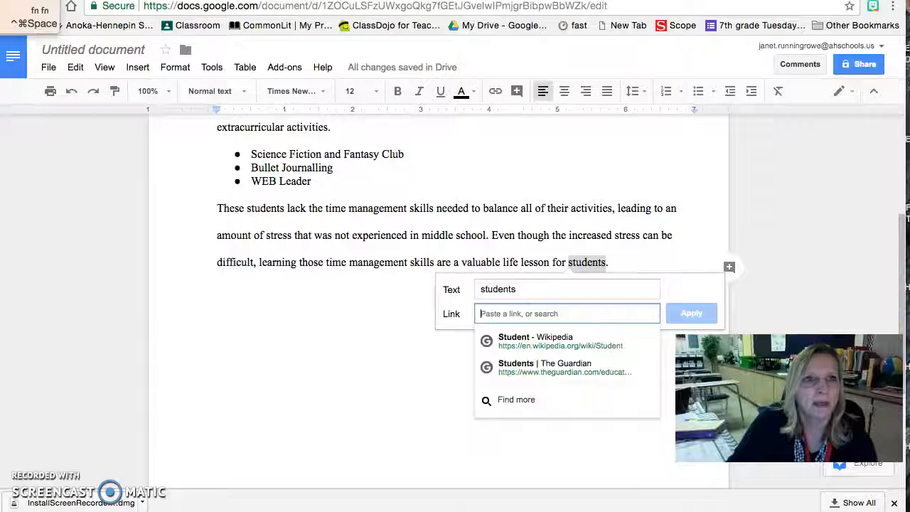
key("super+v")
left_click(679, 316)
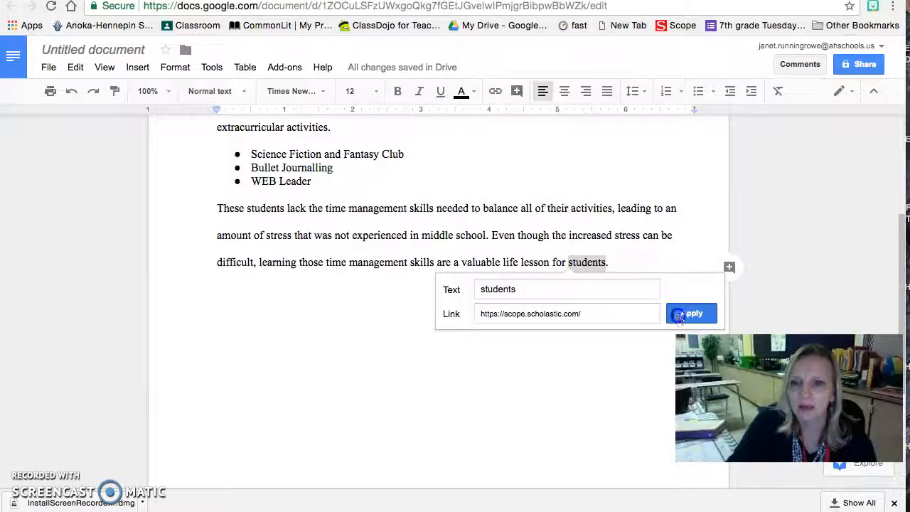
left_click(542, 365)
left_click(600, 263)
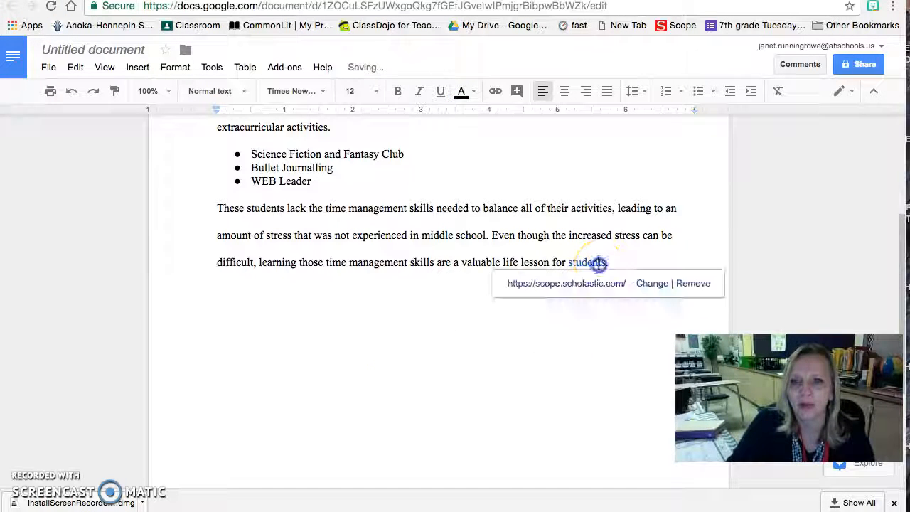